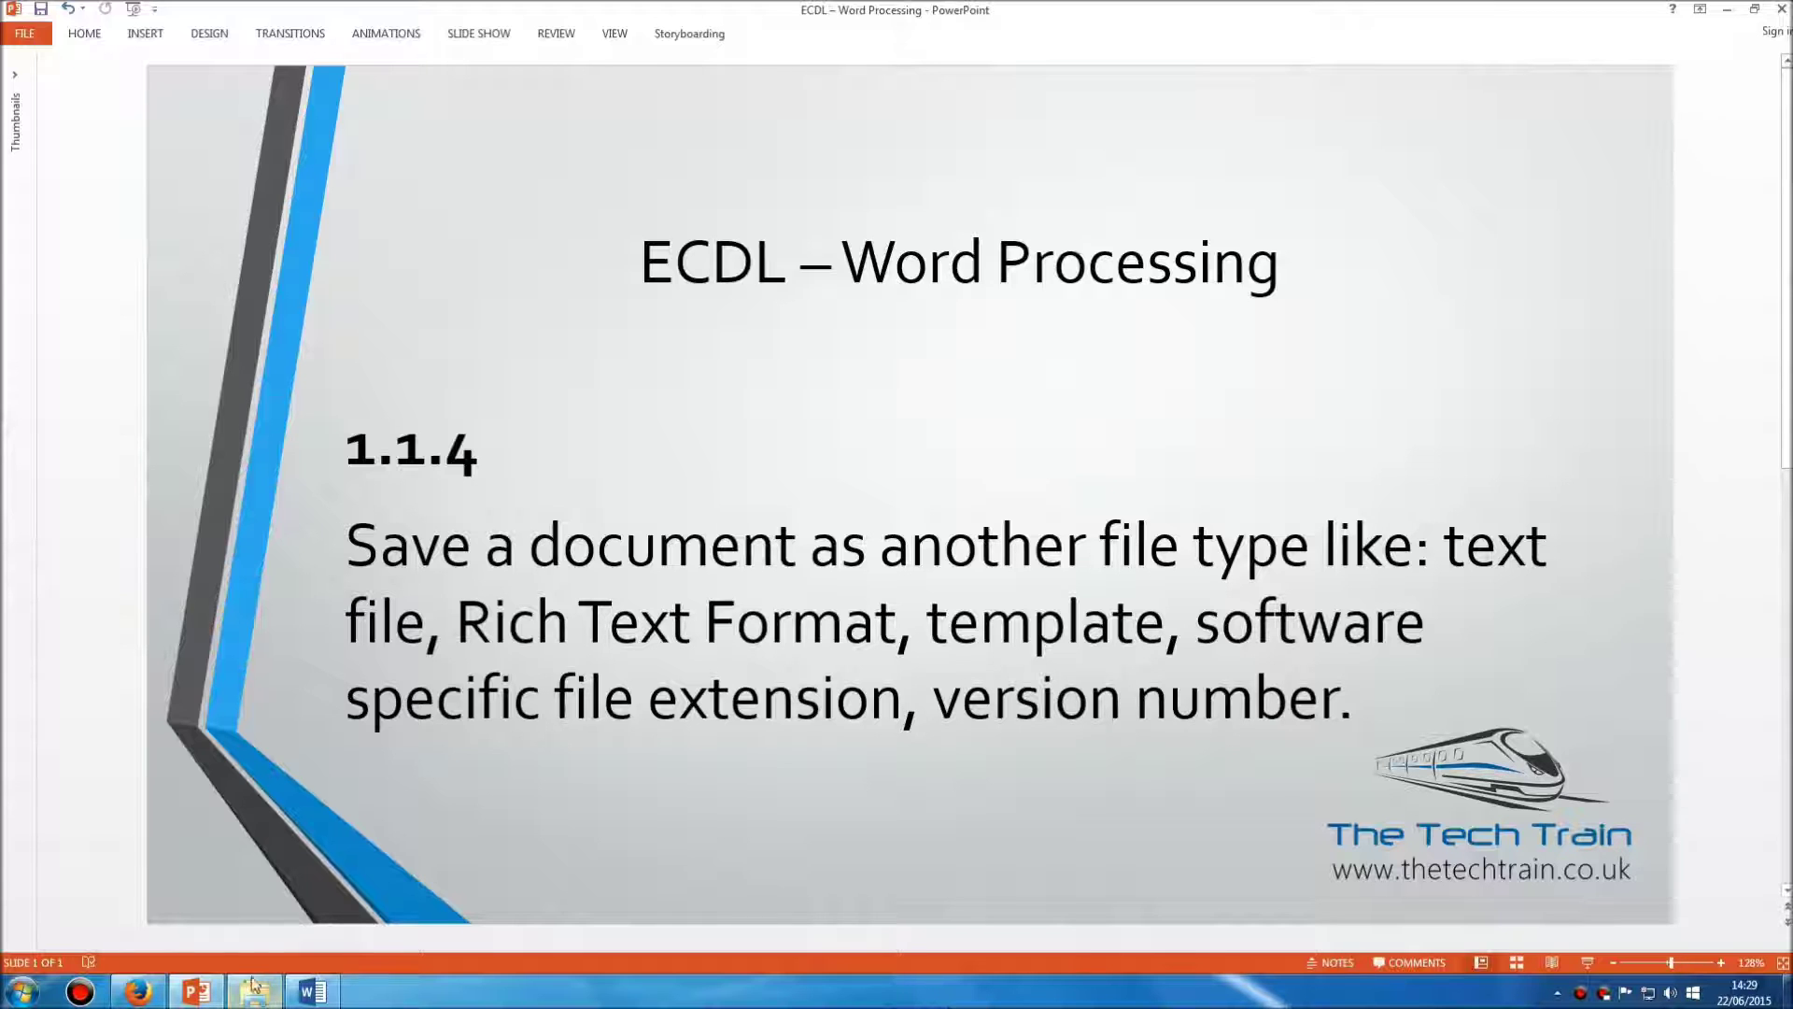
Switch from PowerPoint to Word's Document1 window containing the Lorem Ipsum text.
left_click(313, 991)
Open Save As on the Desktop, select the name 'Lorem Ipsum Dolor Sit Amet' and show the file formats.
left_click(987, 486)
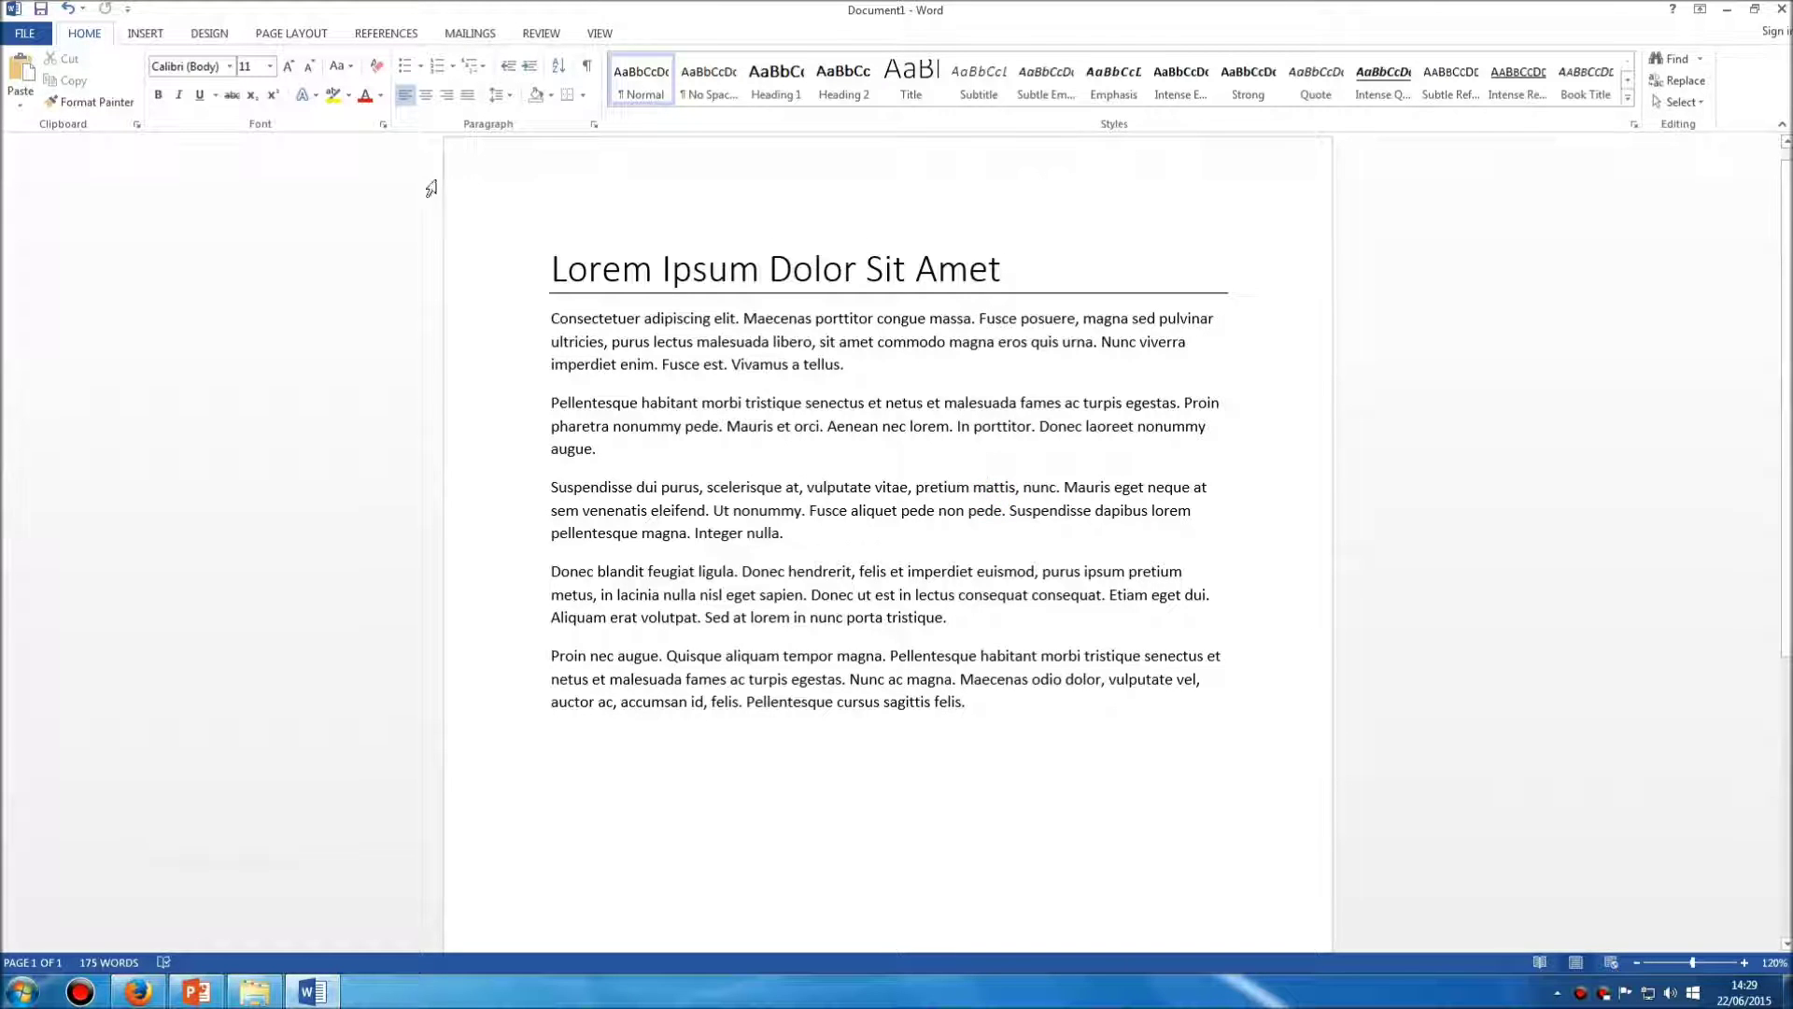
left_click(28, 37)
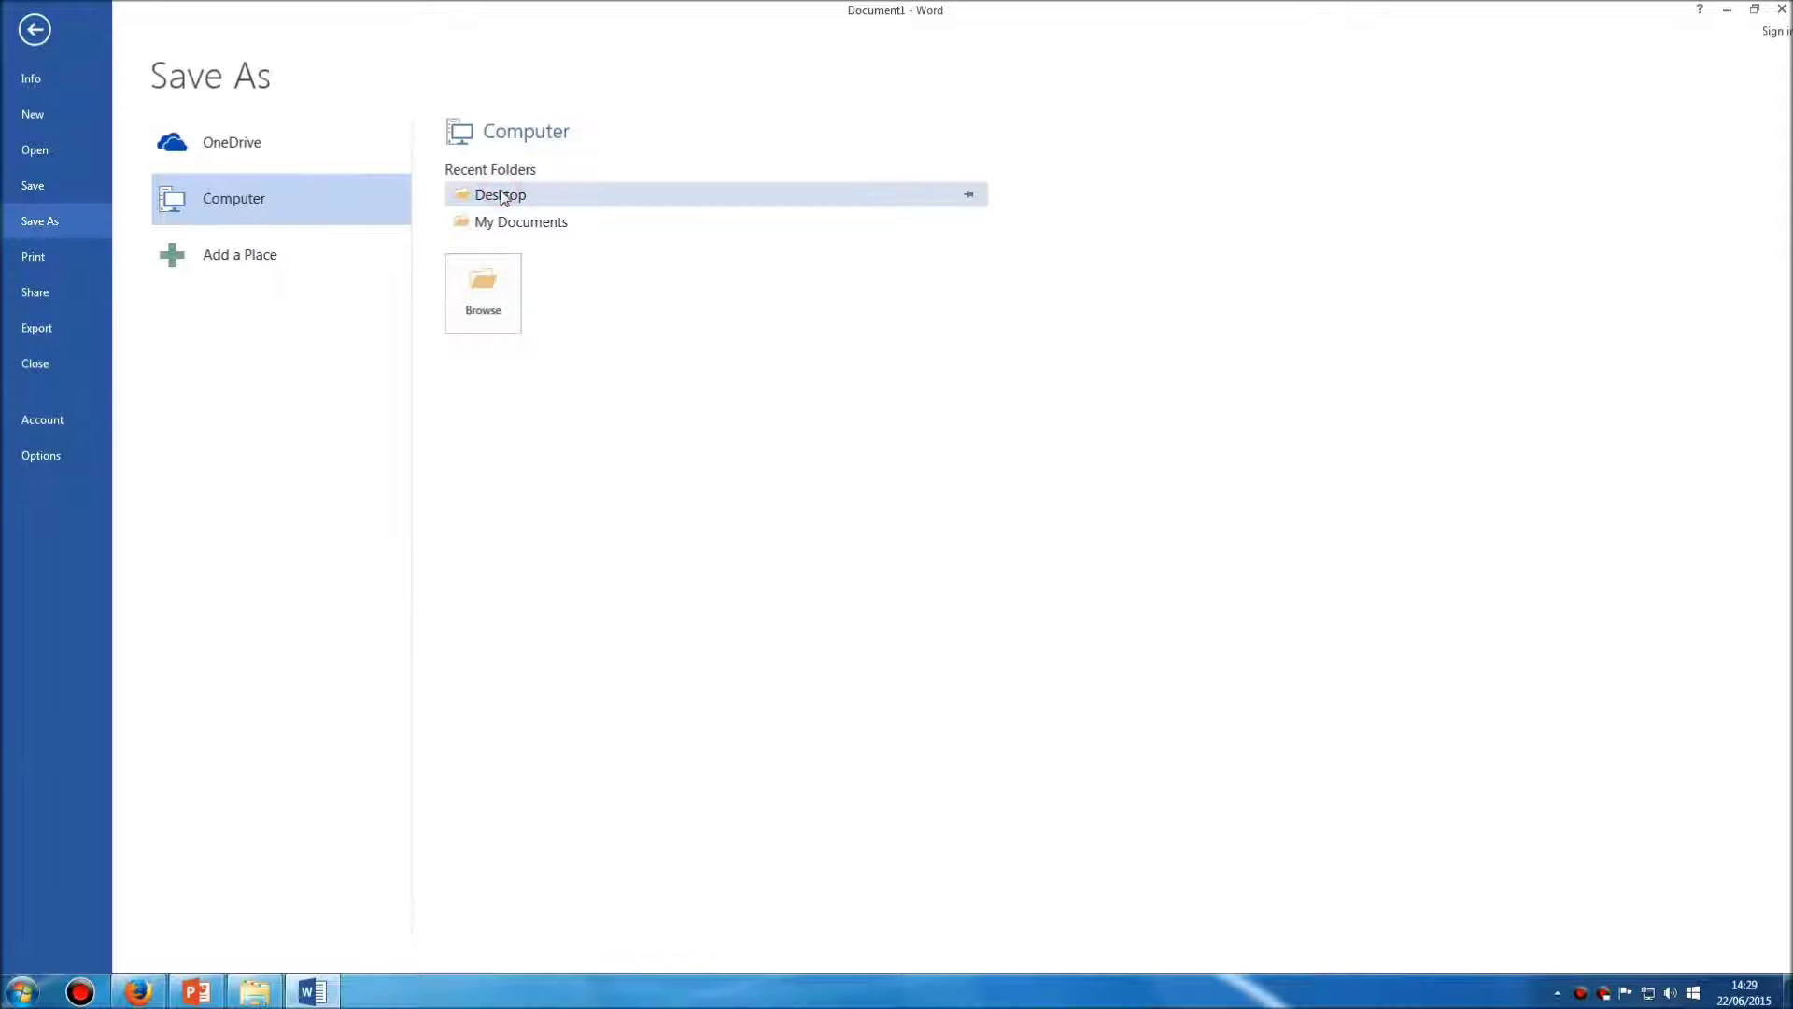
left_click_drag(581, 99, 625, 96)
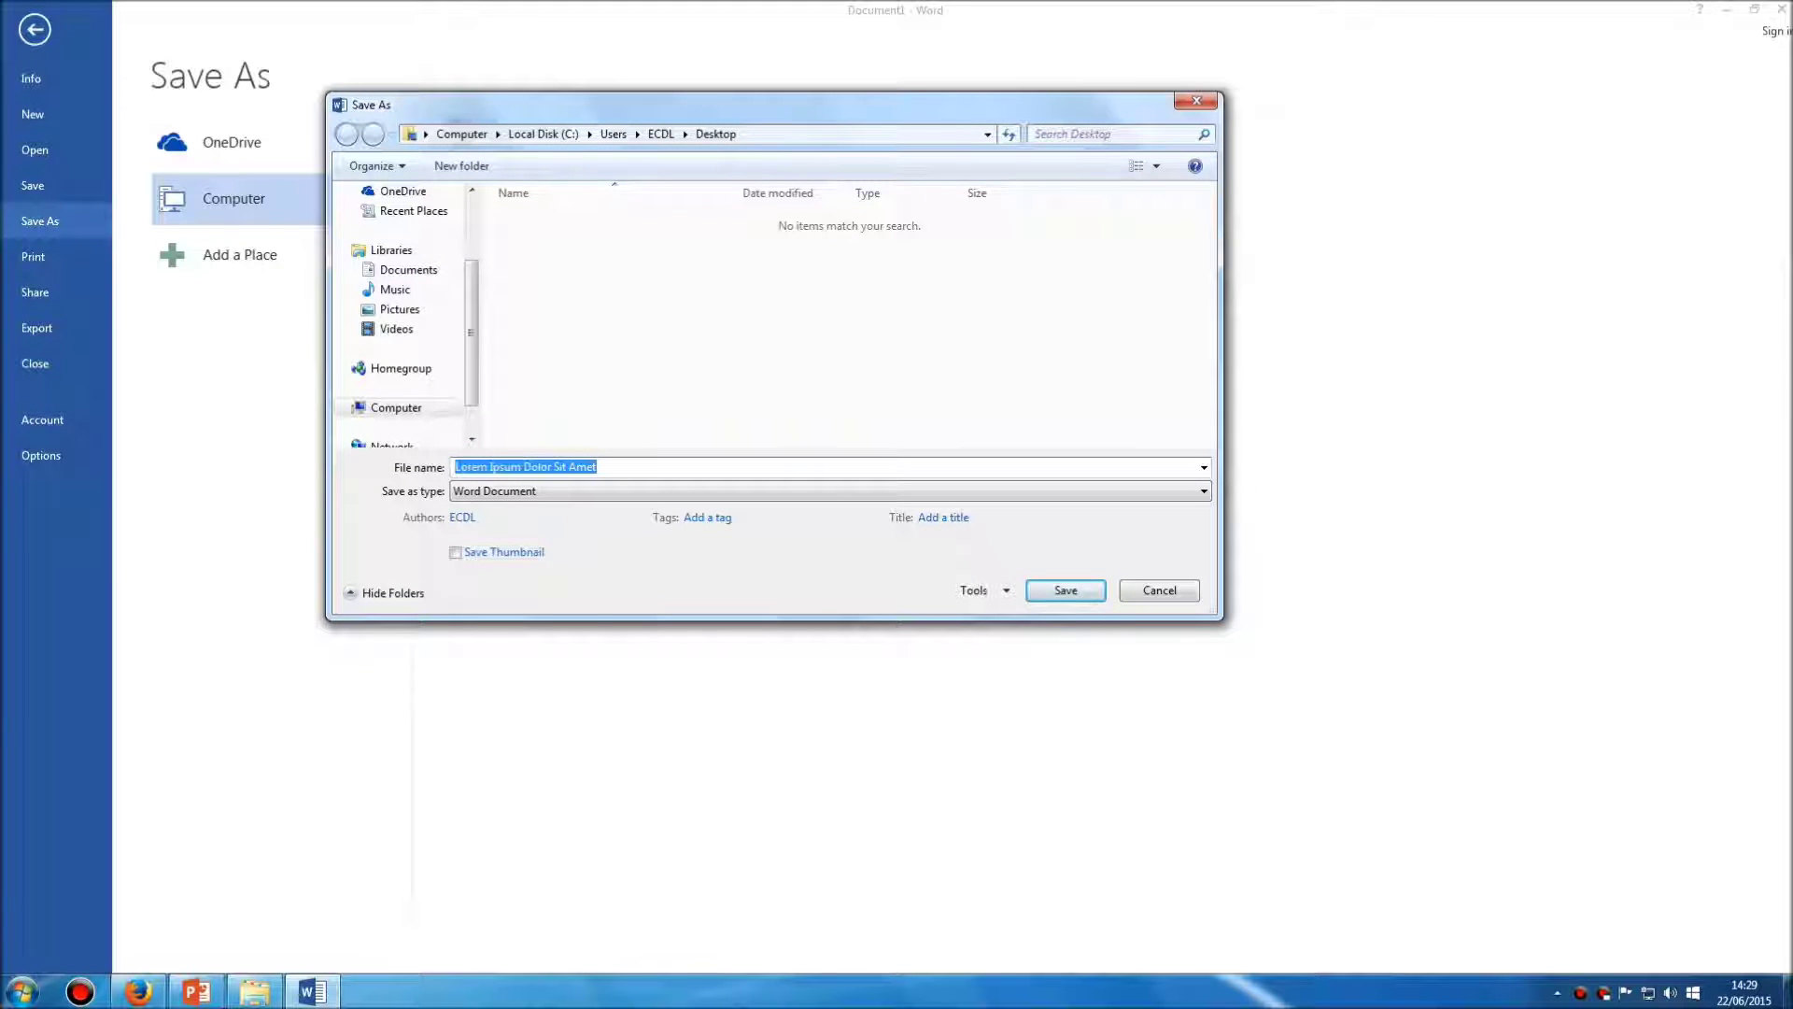
left_click_drag(639, 465, 372, 468)
left_click(498, 492)
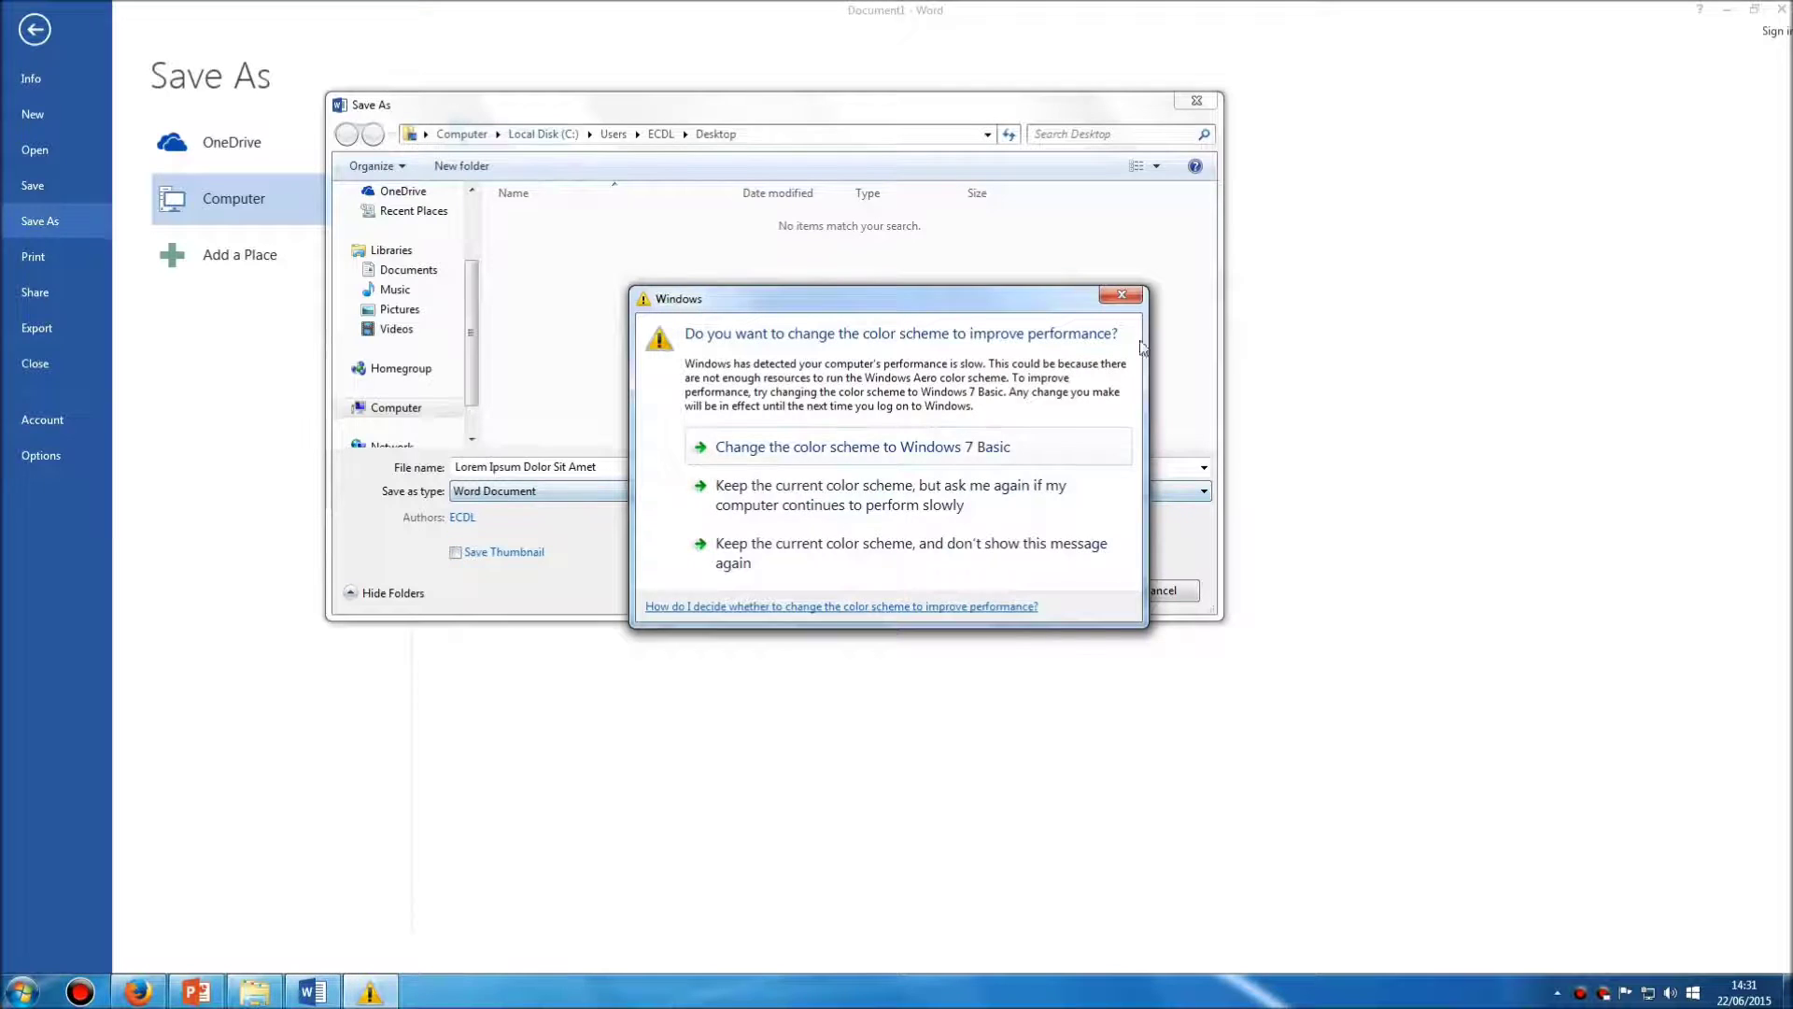
left_click(1121, 295)
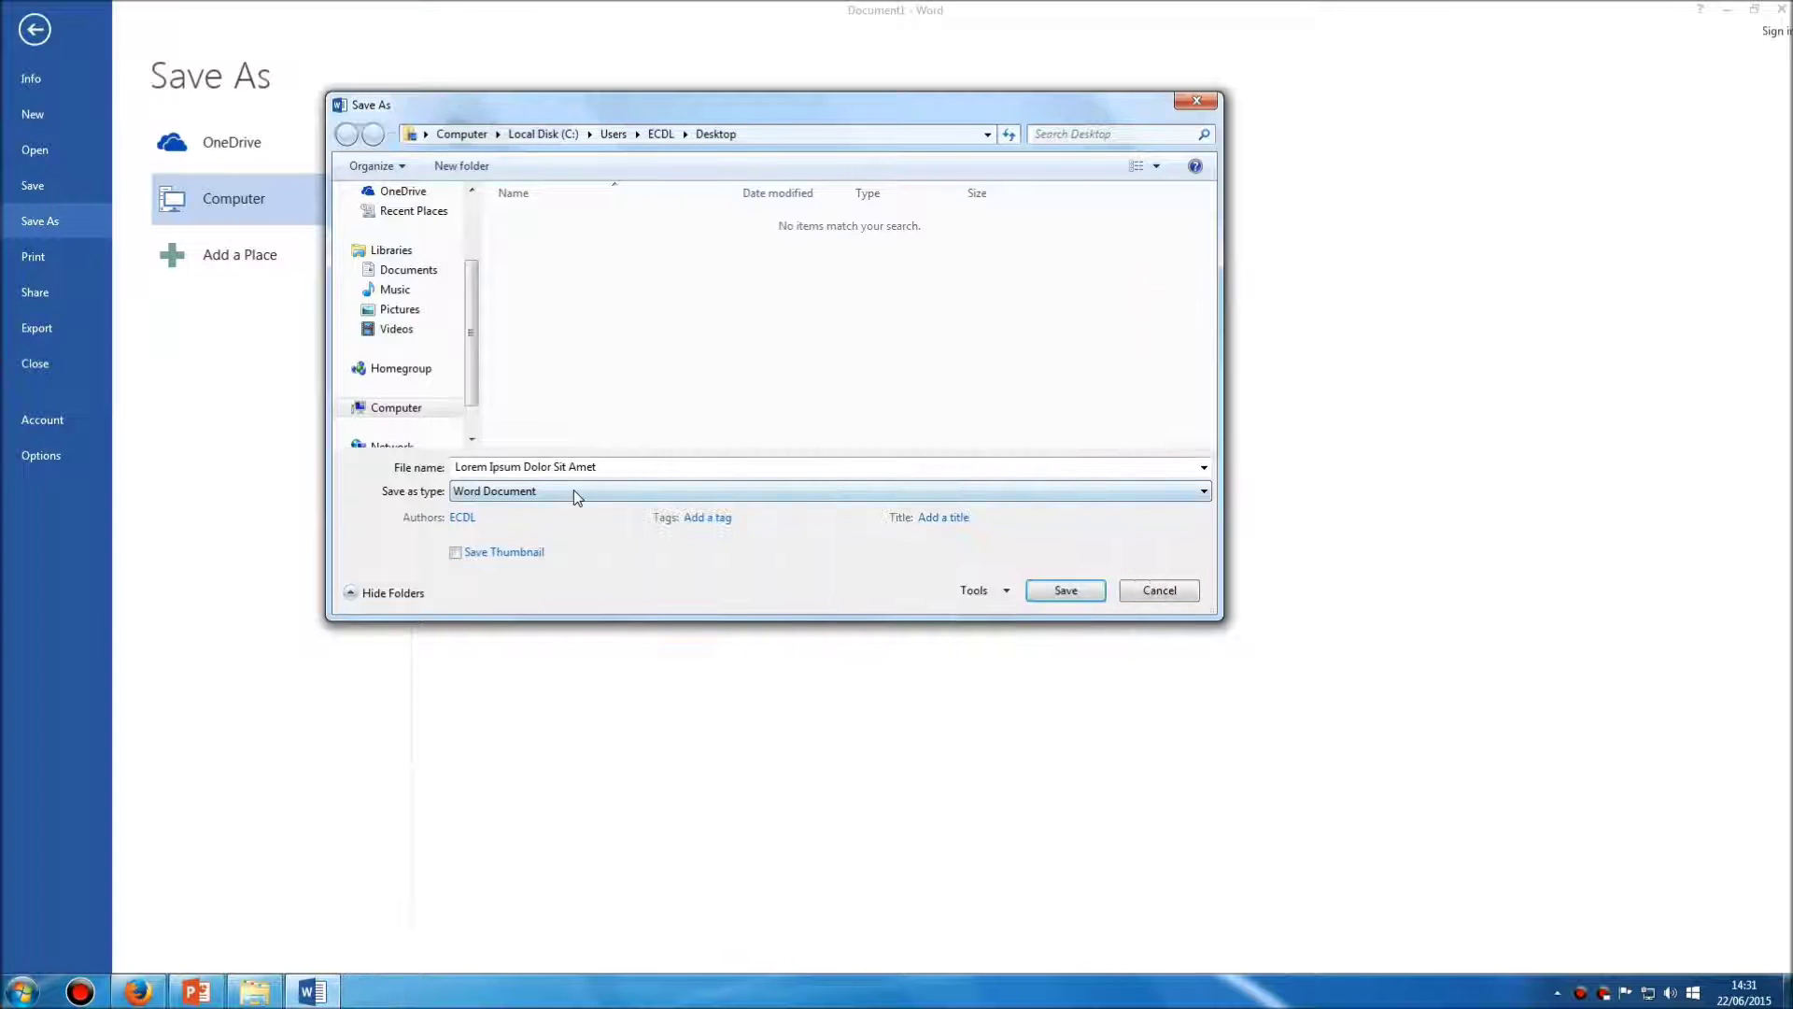
left_click(573, 490)
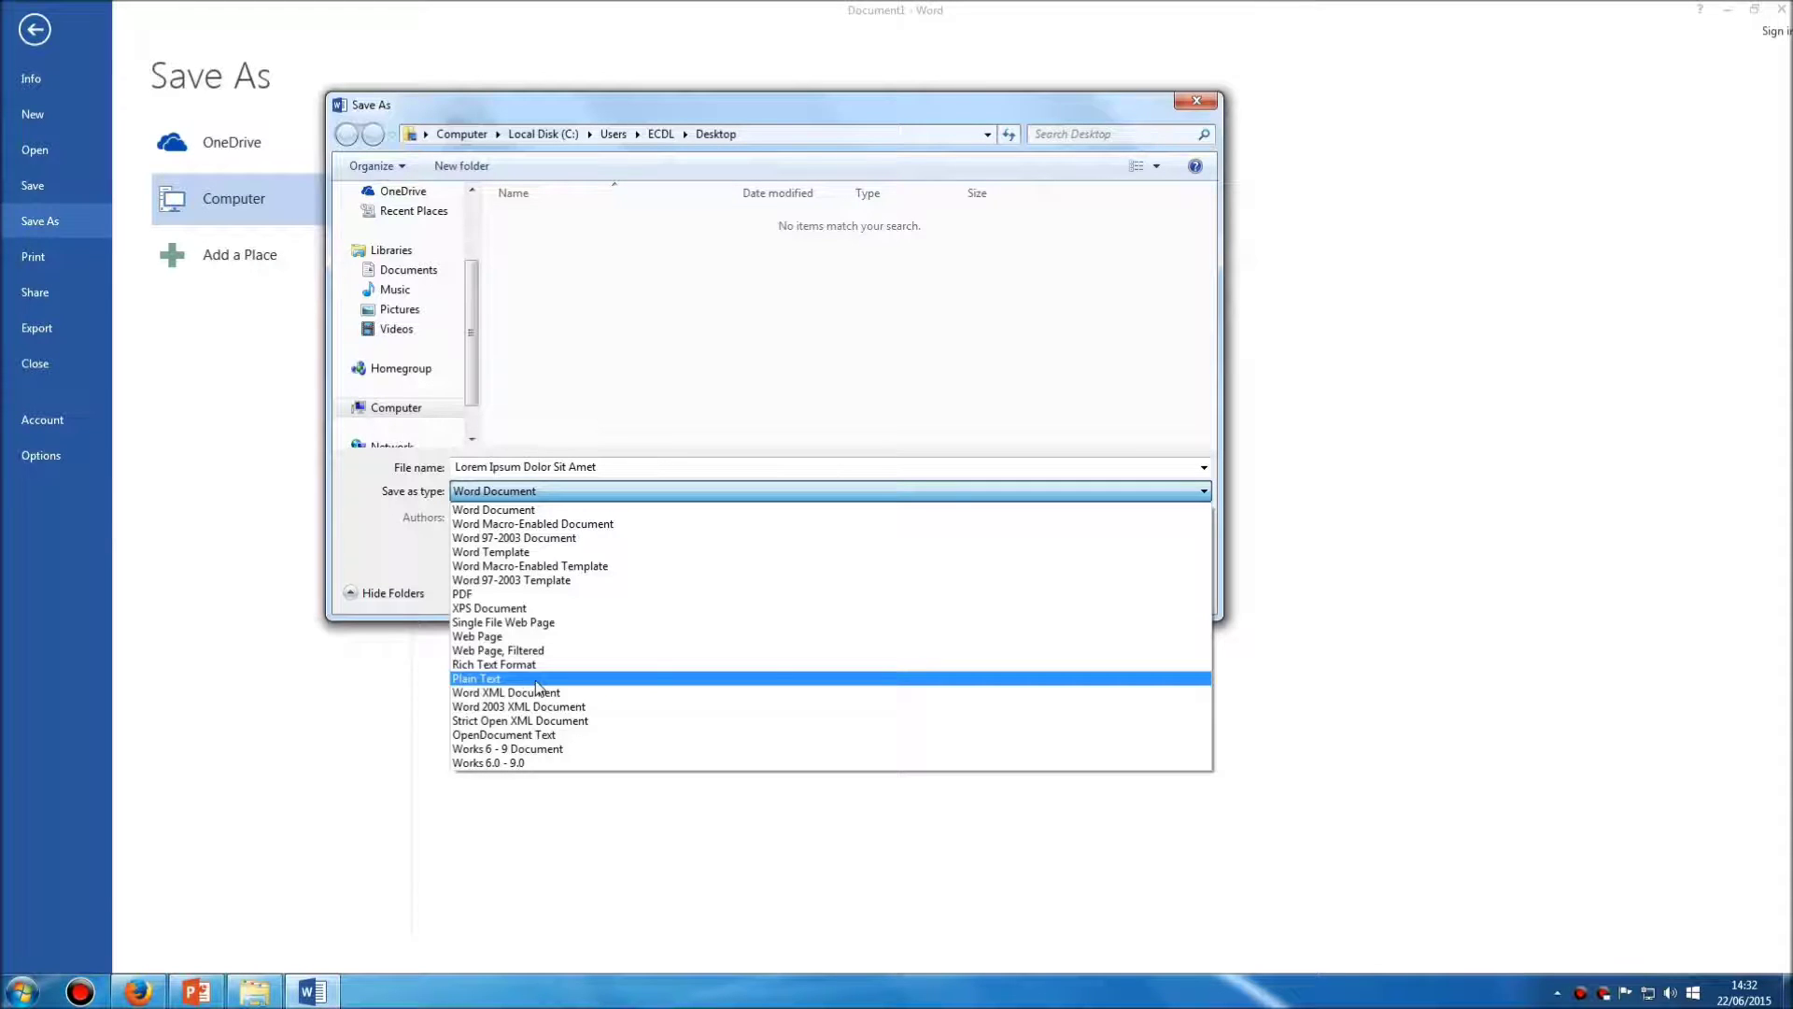
left_click(586, 490)
left_click(621, 469)
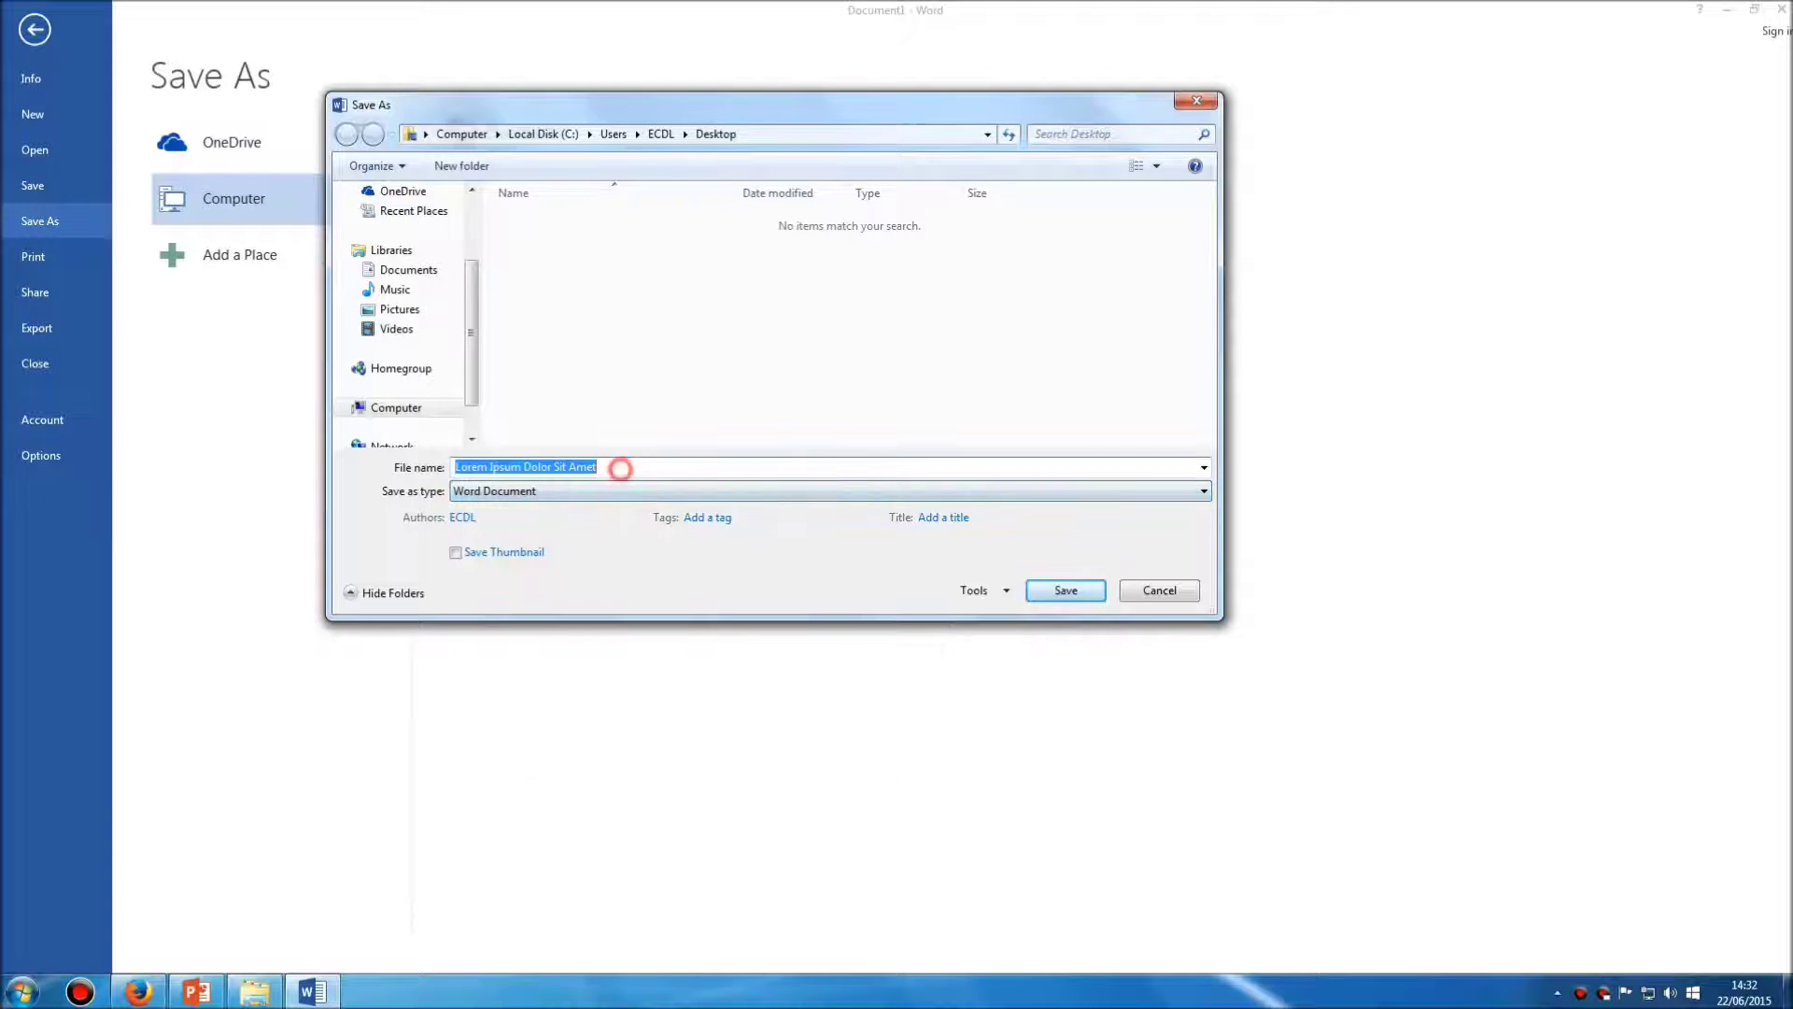
left_click(1039, 590)
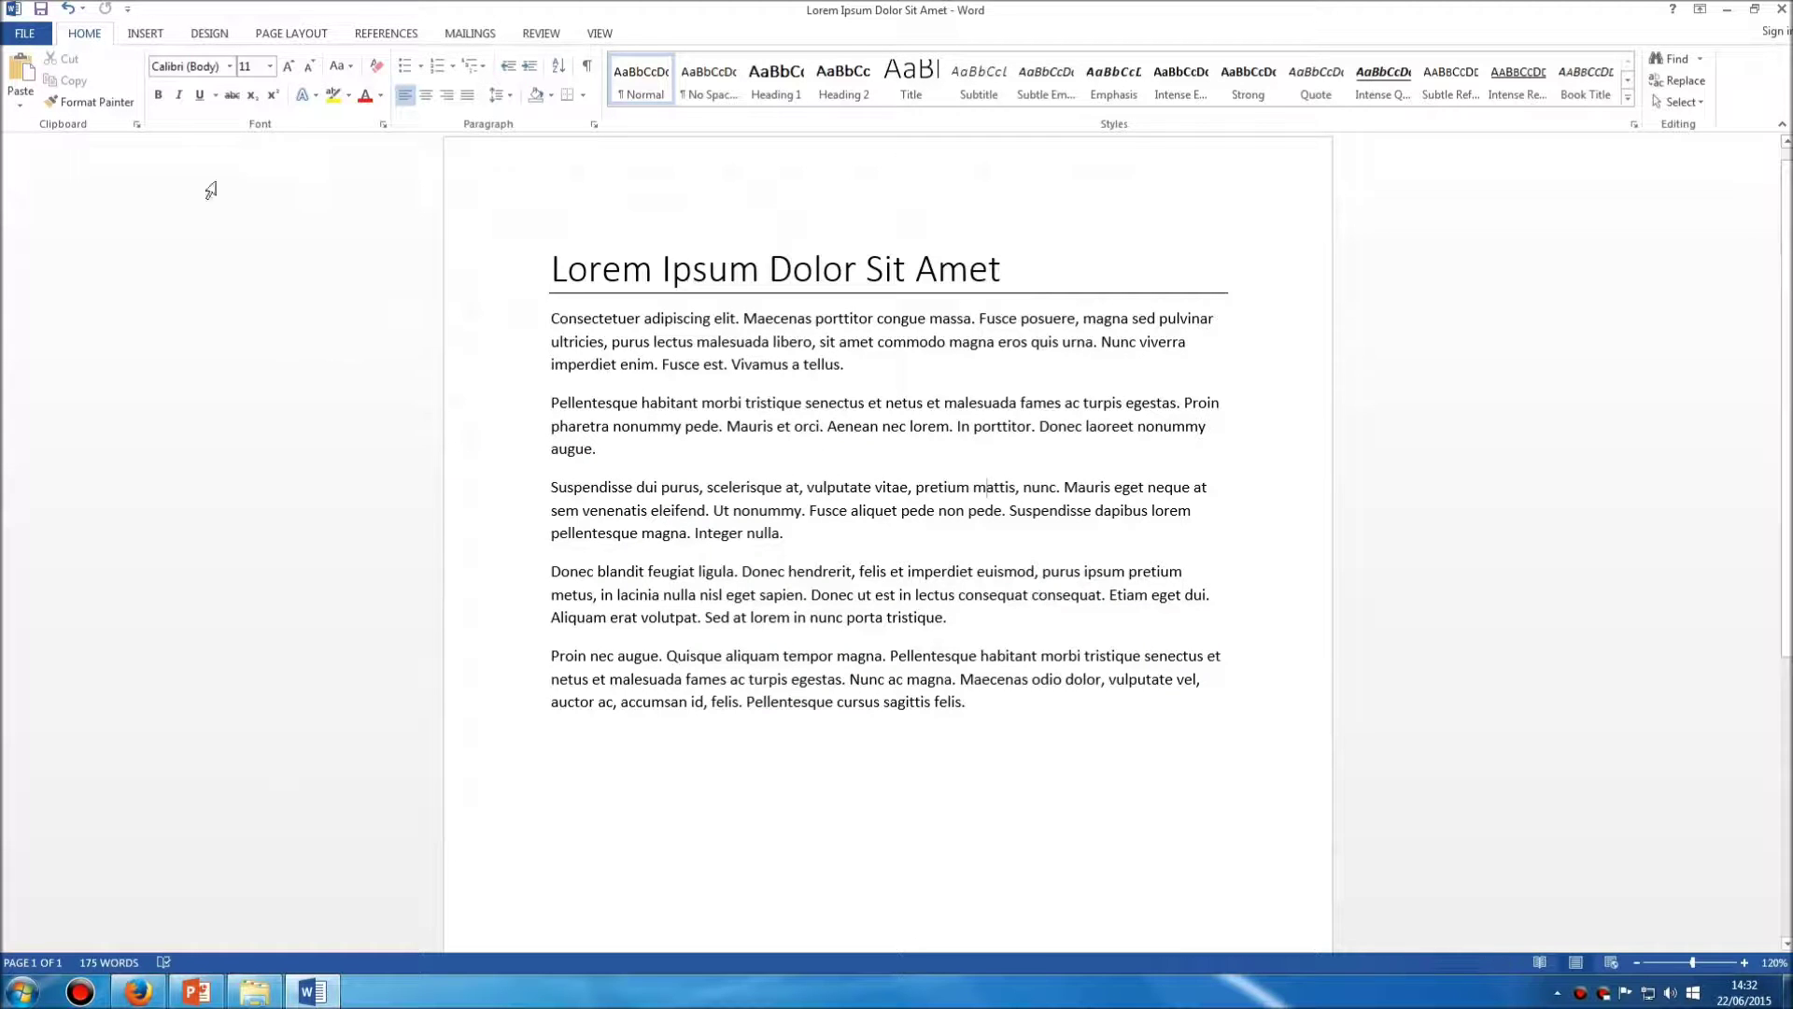
Reopen Save As on the Desktop with the caret at the end of the file name.
left_click(26, 34)
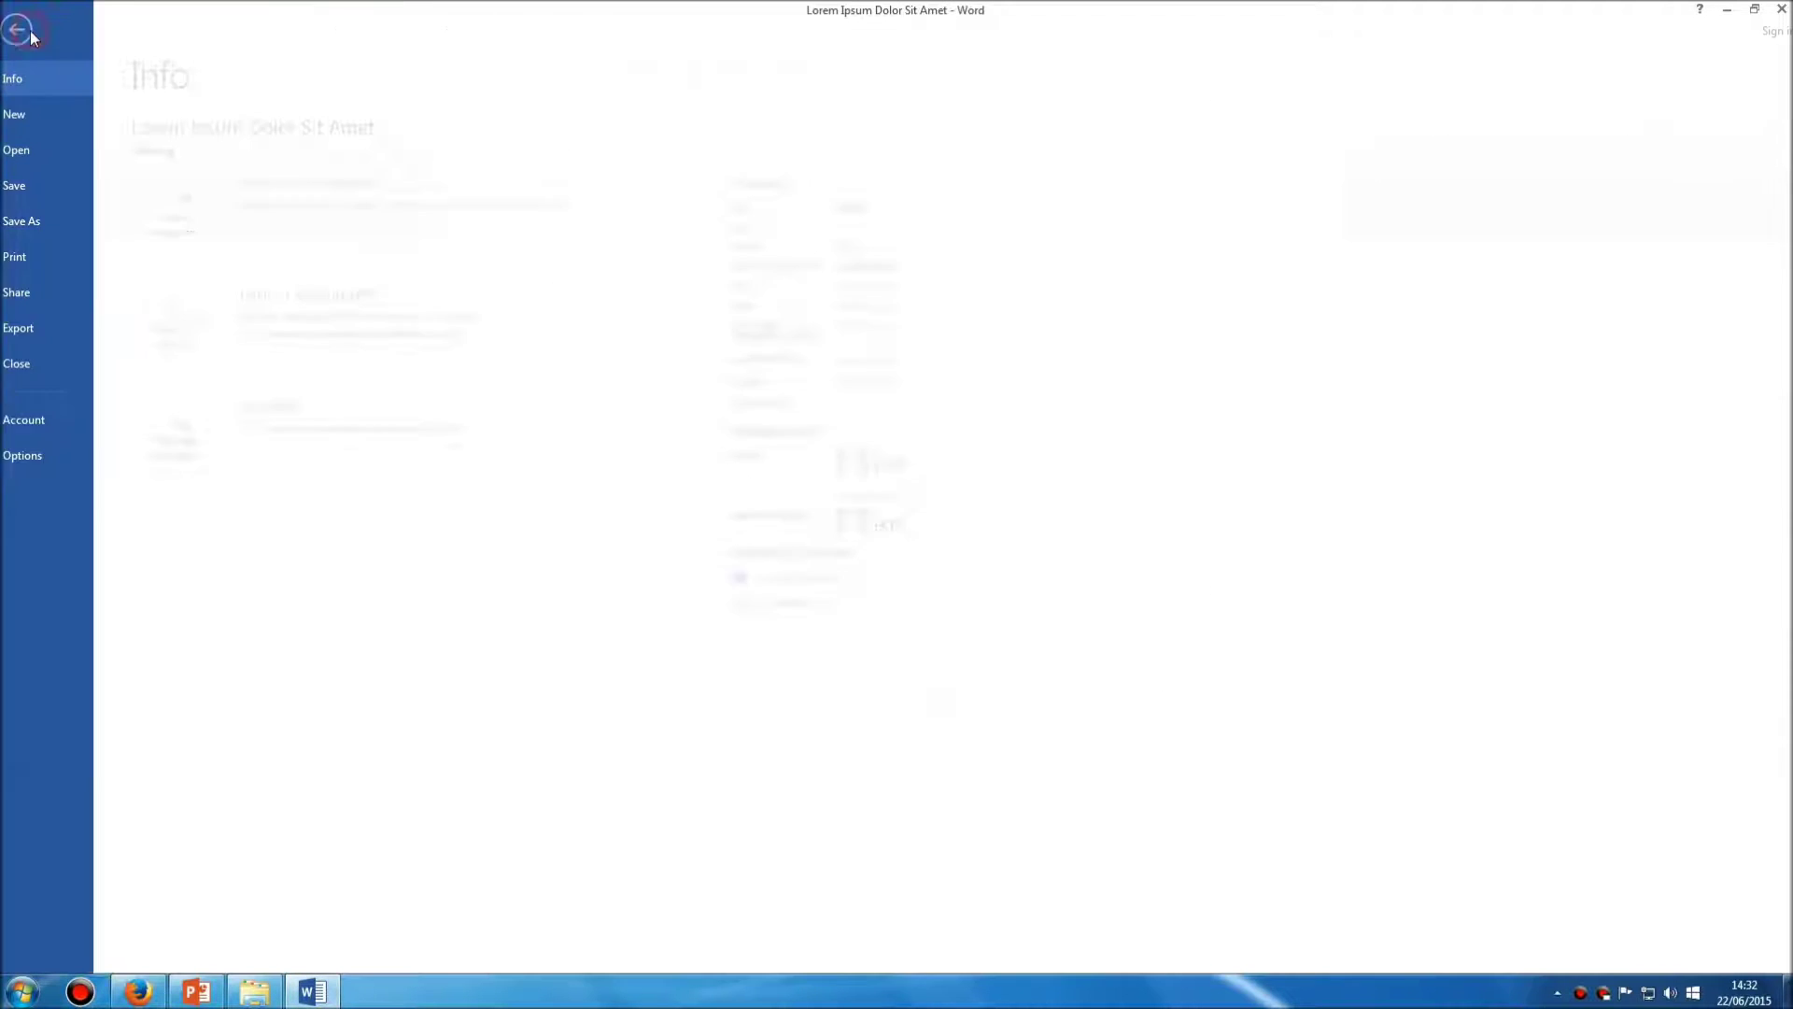
left_click(58, 220)
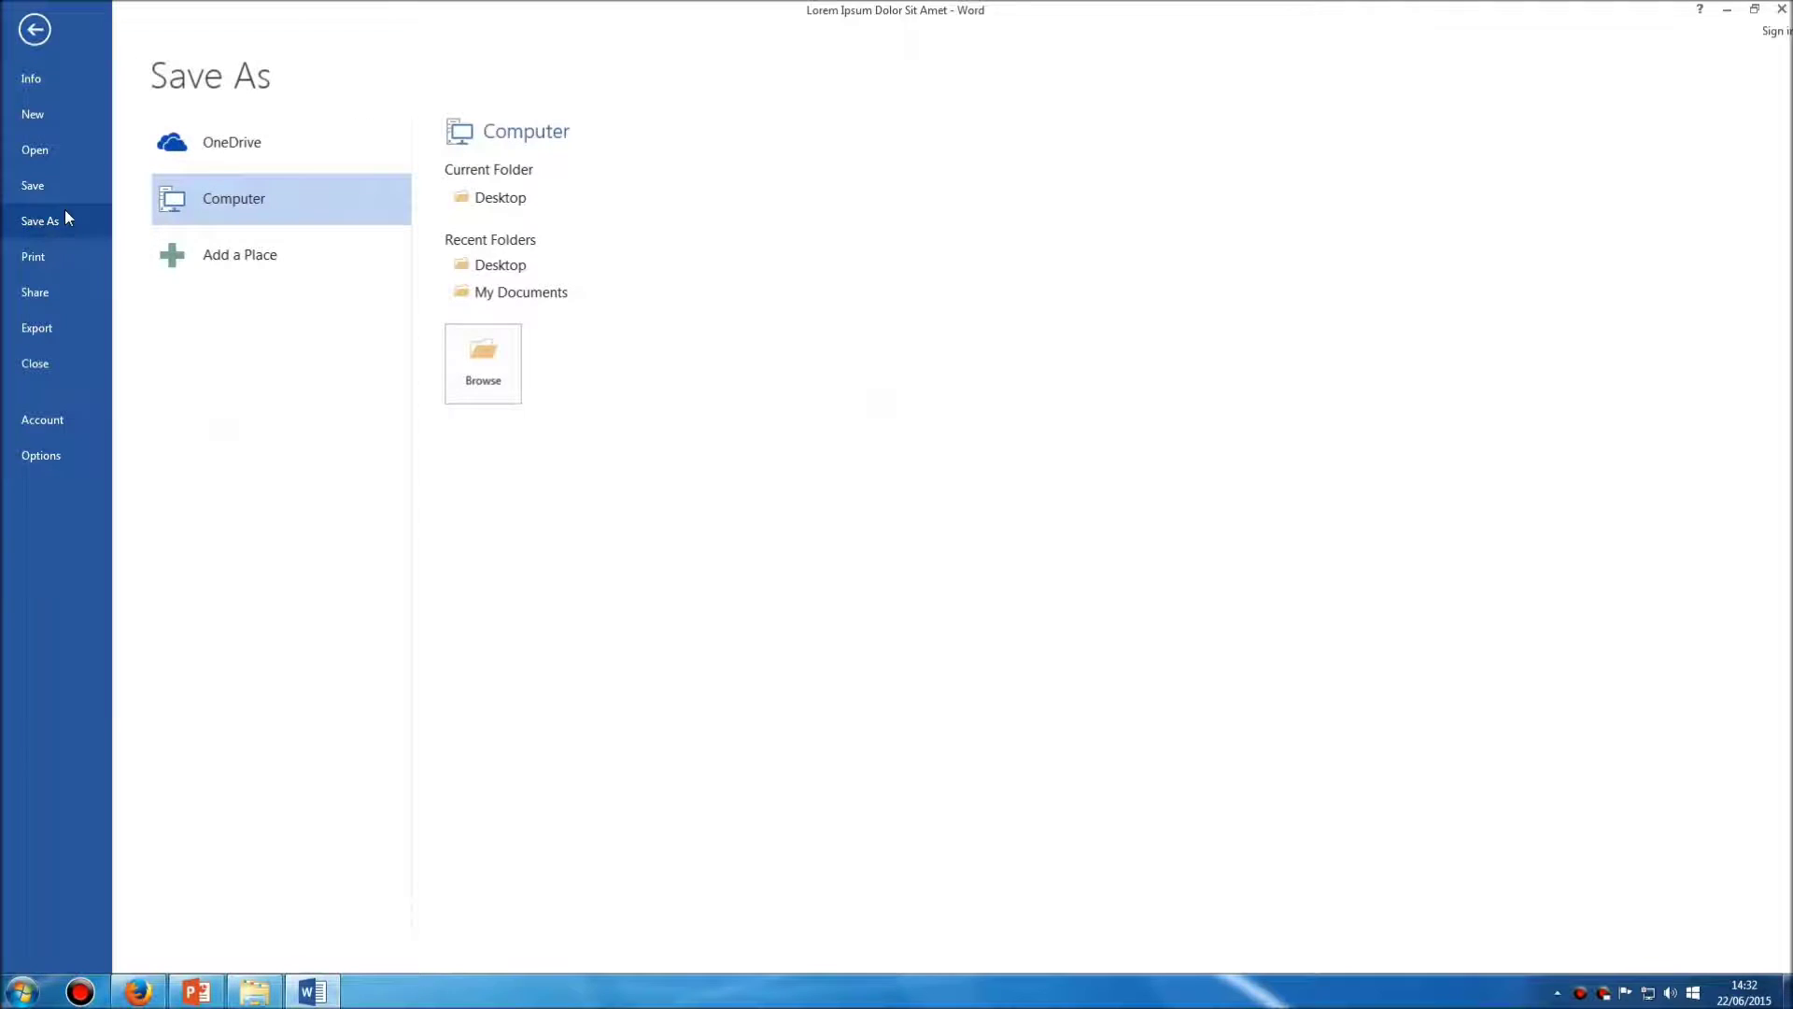
left_click(487, 200)
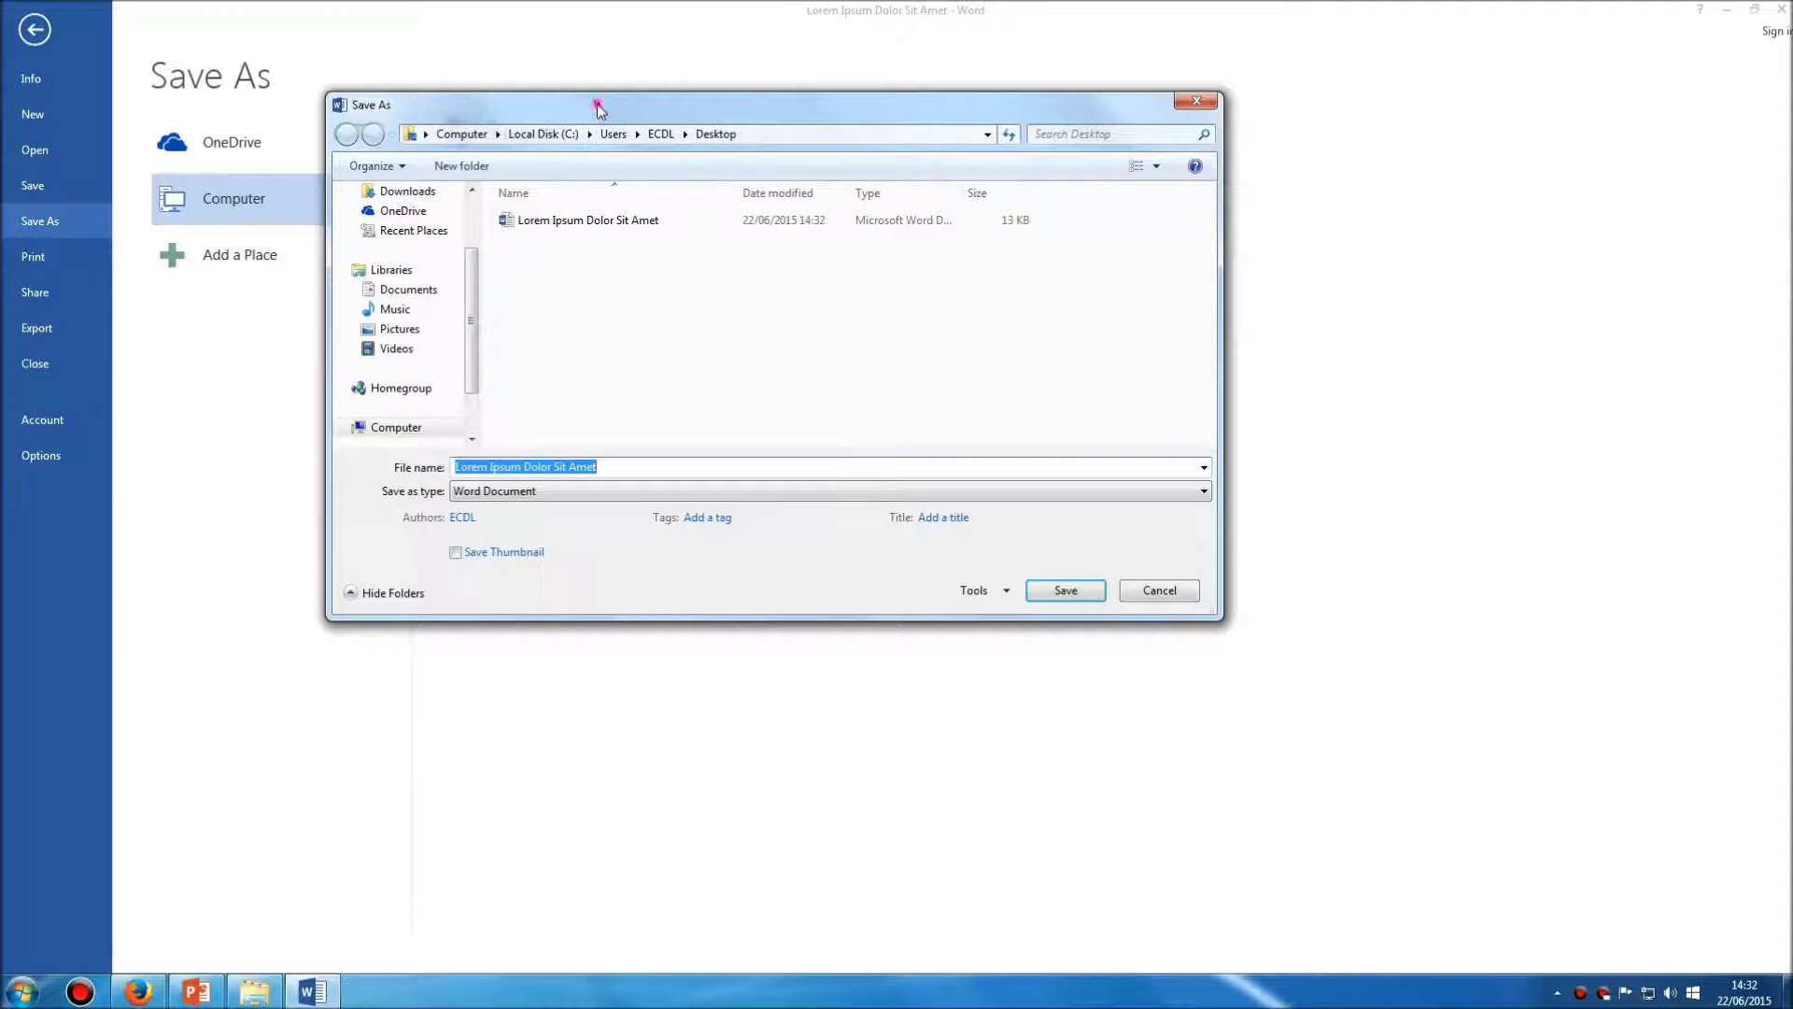
left_click_drag(598, 107, 641, 114)
left_click(654, 473)
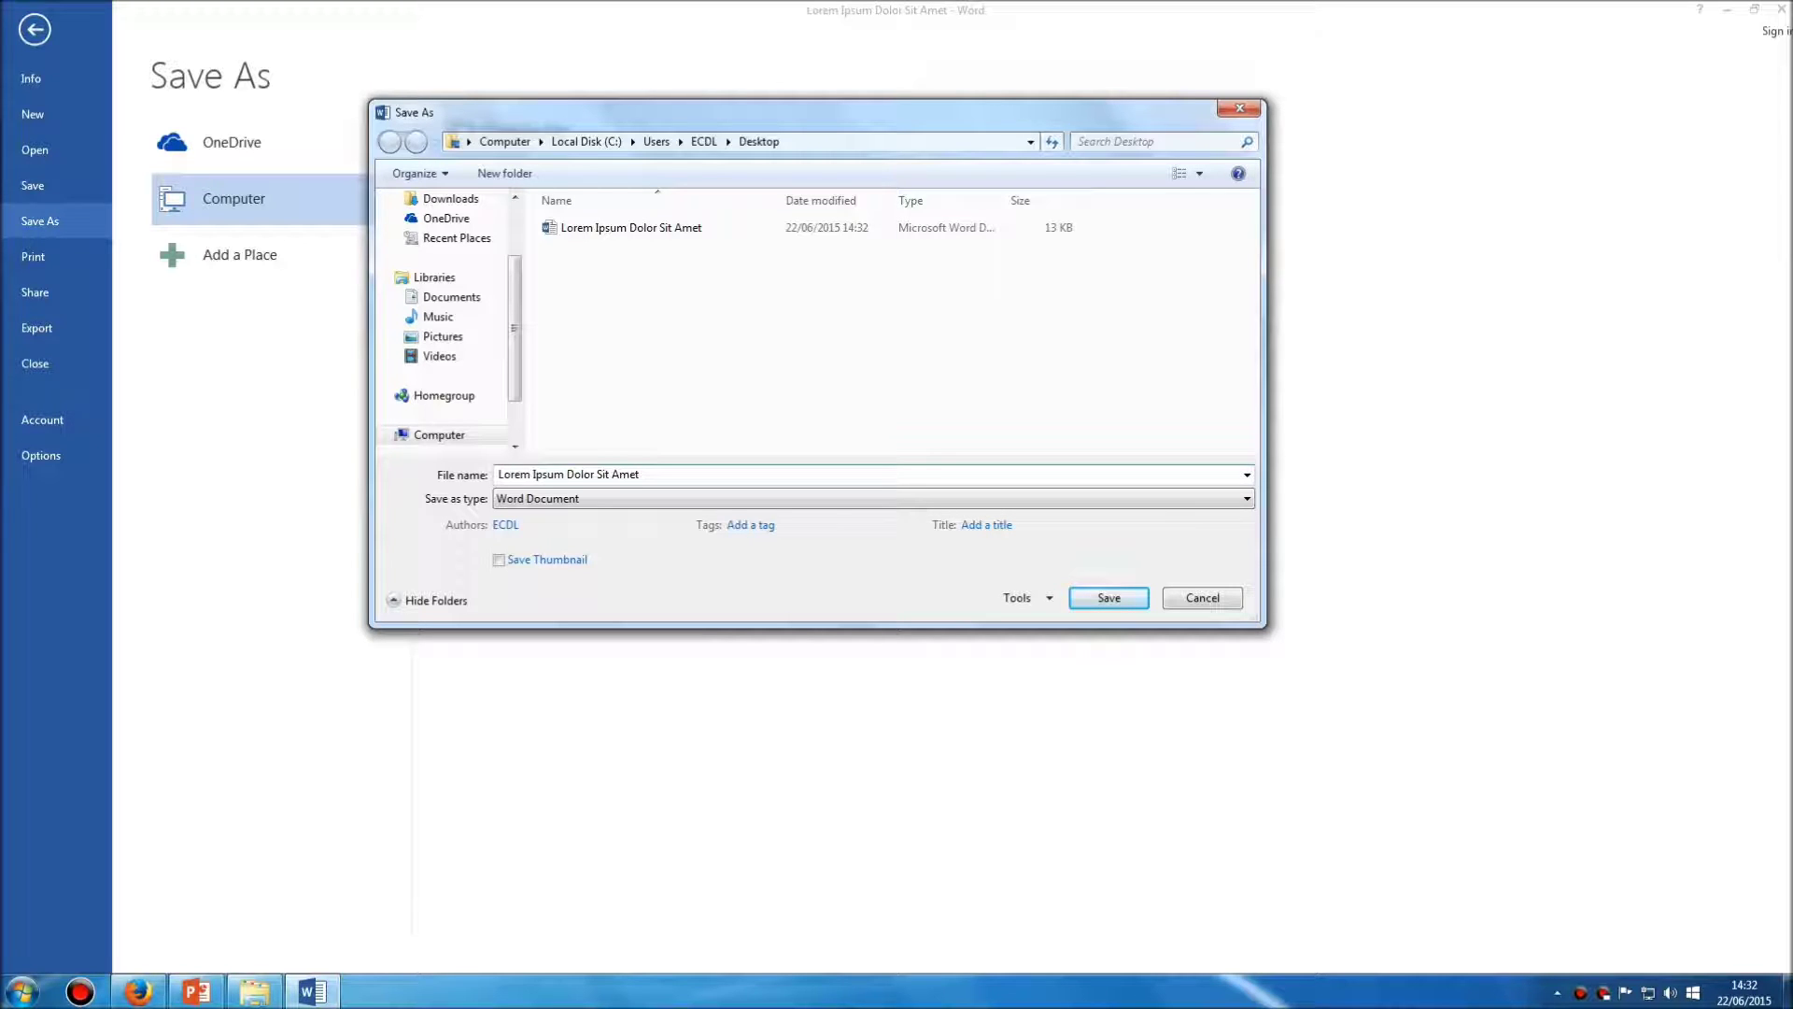
Append ' - Version 2' to the file name.
type("- Version 2")
Remove ' - Version 2' from the file name and set the save type to Plain Text.
key("BackSpace")
key("BackSpace")
key("BackSpace")
key("BackSpace")
key("BackSpace")
key("BackSpace")
key("BackSpace")
key("BackSpace")
key("BackSpace")
key("BackSpace")
key("BackSpace")
key("BackSpace")
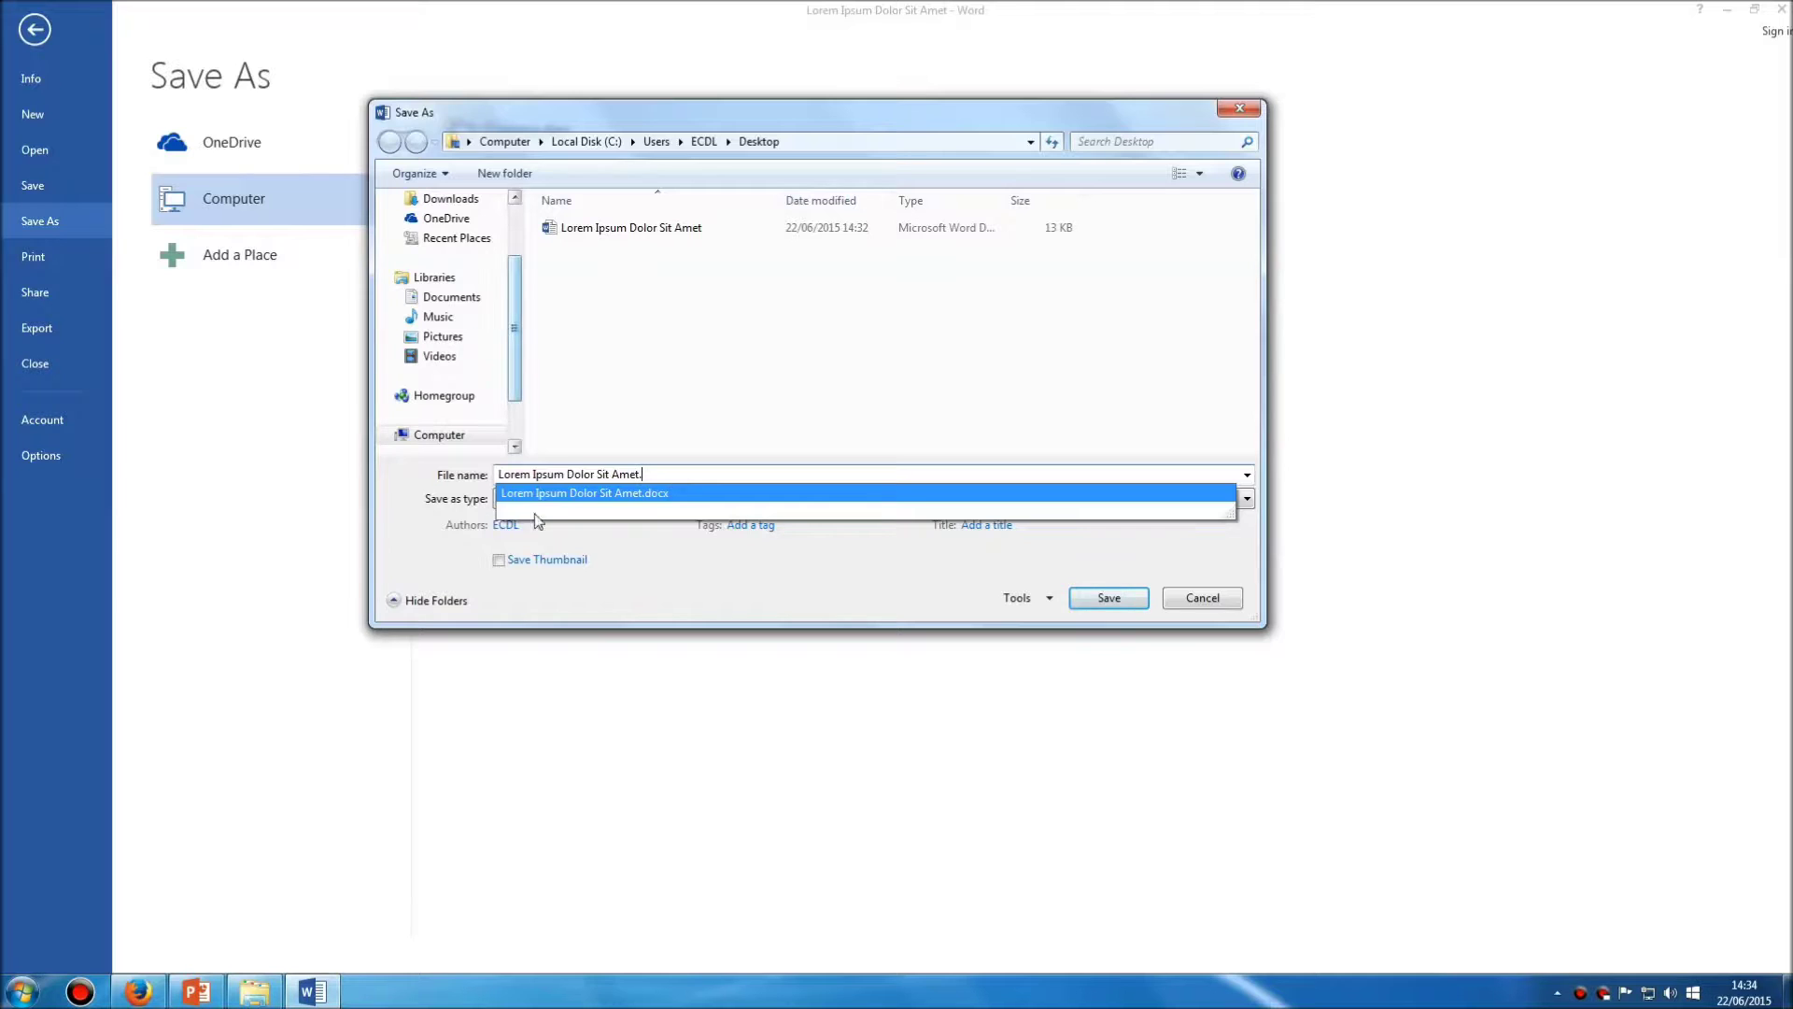
left_click(608, 552)
left_click(630, 501)
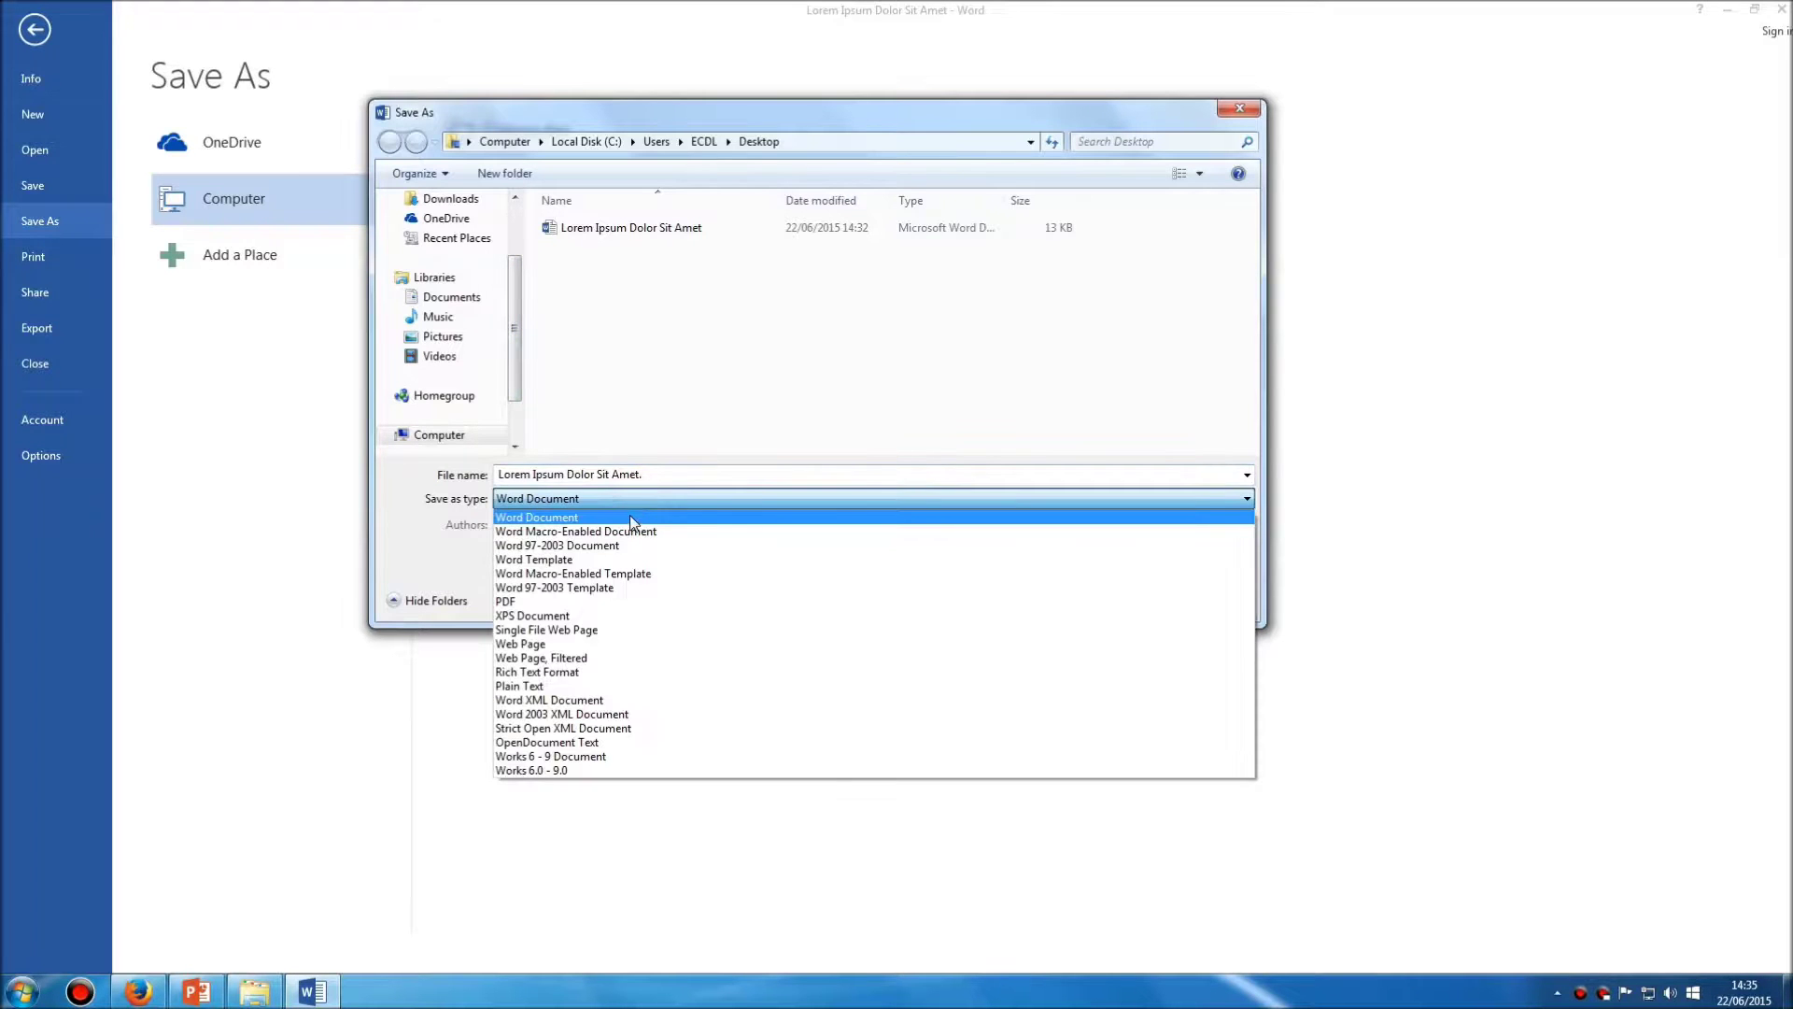
left_click(572, 686)
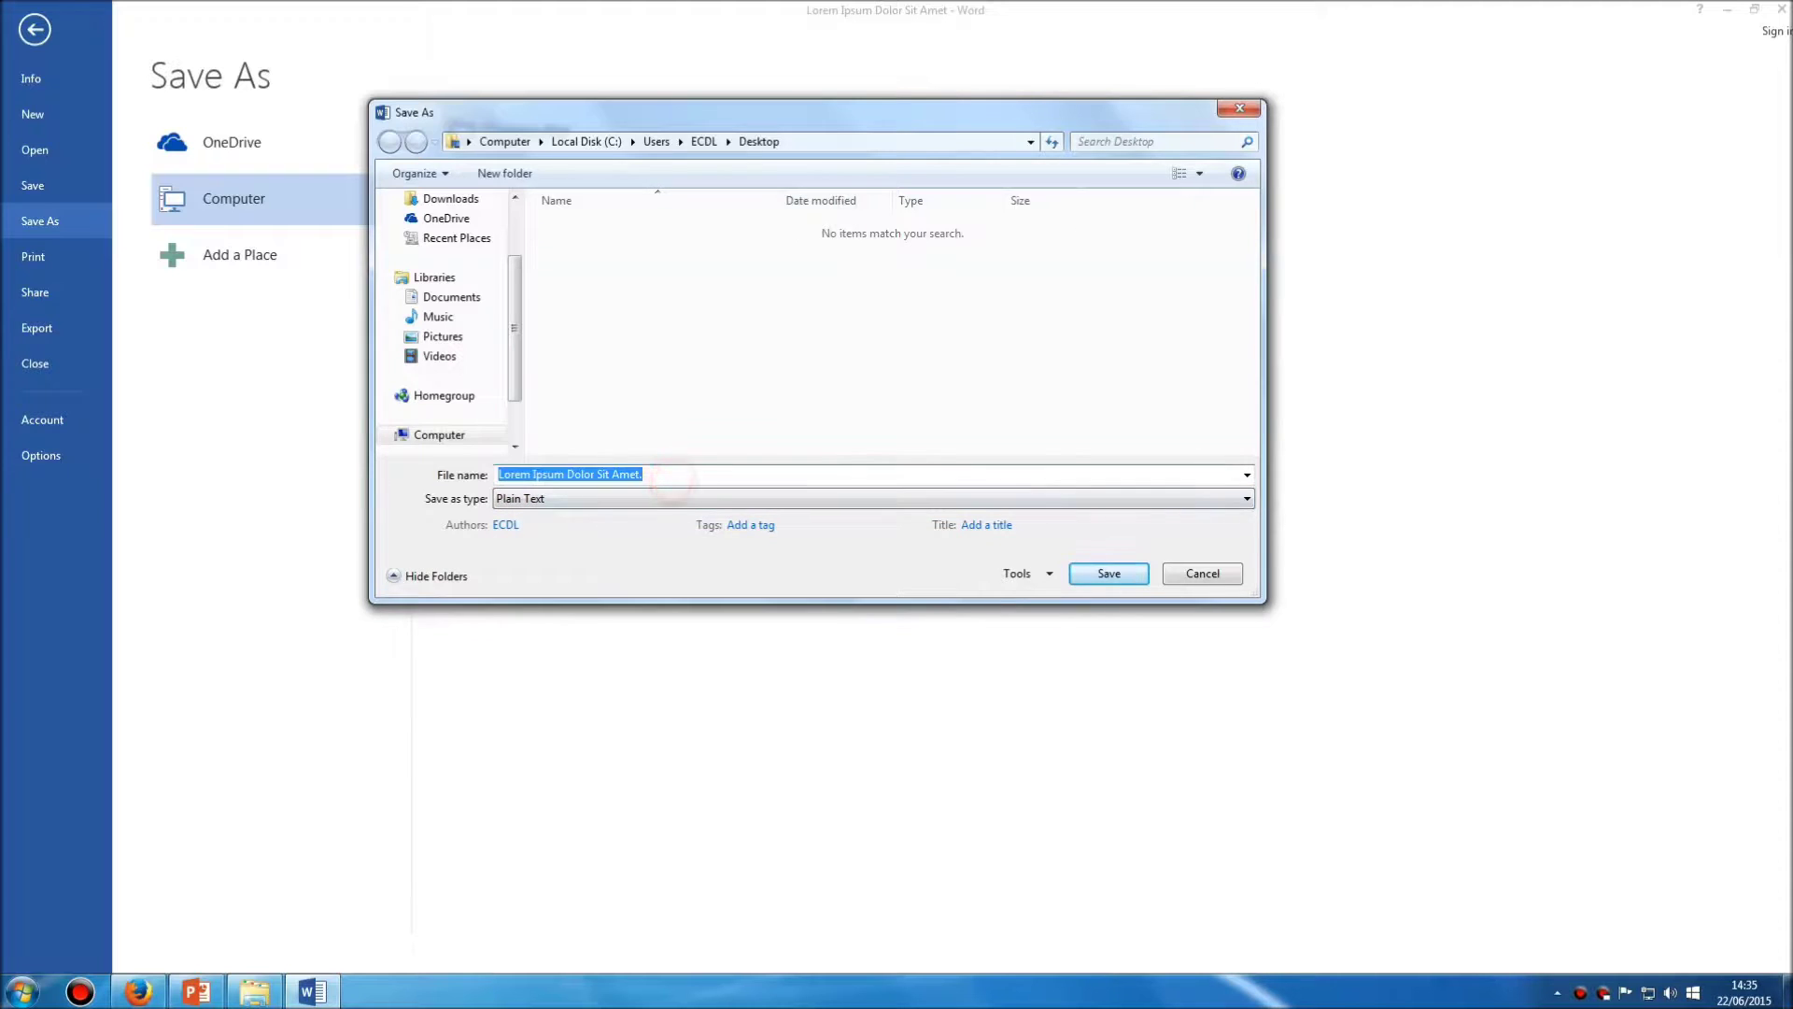
left_click(688, 474)
Save 'Lorem Ipsum Dolor Sit Amet' as Plain Text on the Desktop, accepting default encoding.
key("BackSpace")
left_click(604, 548)
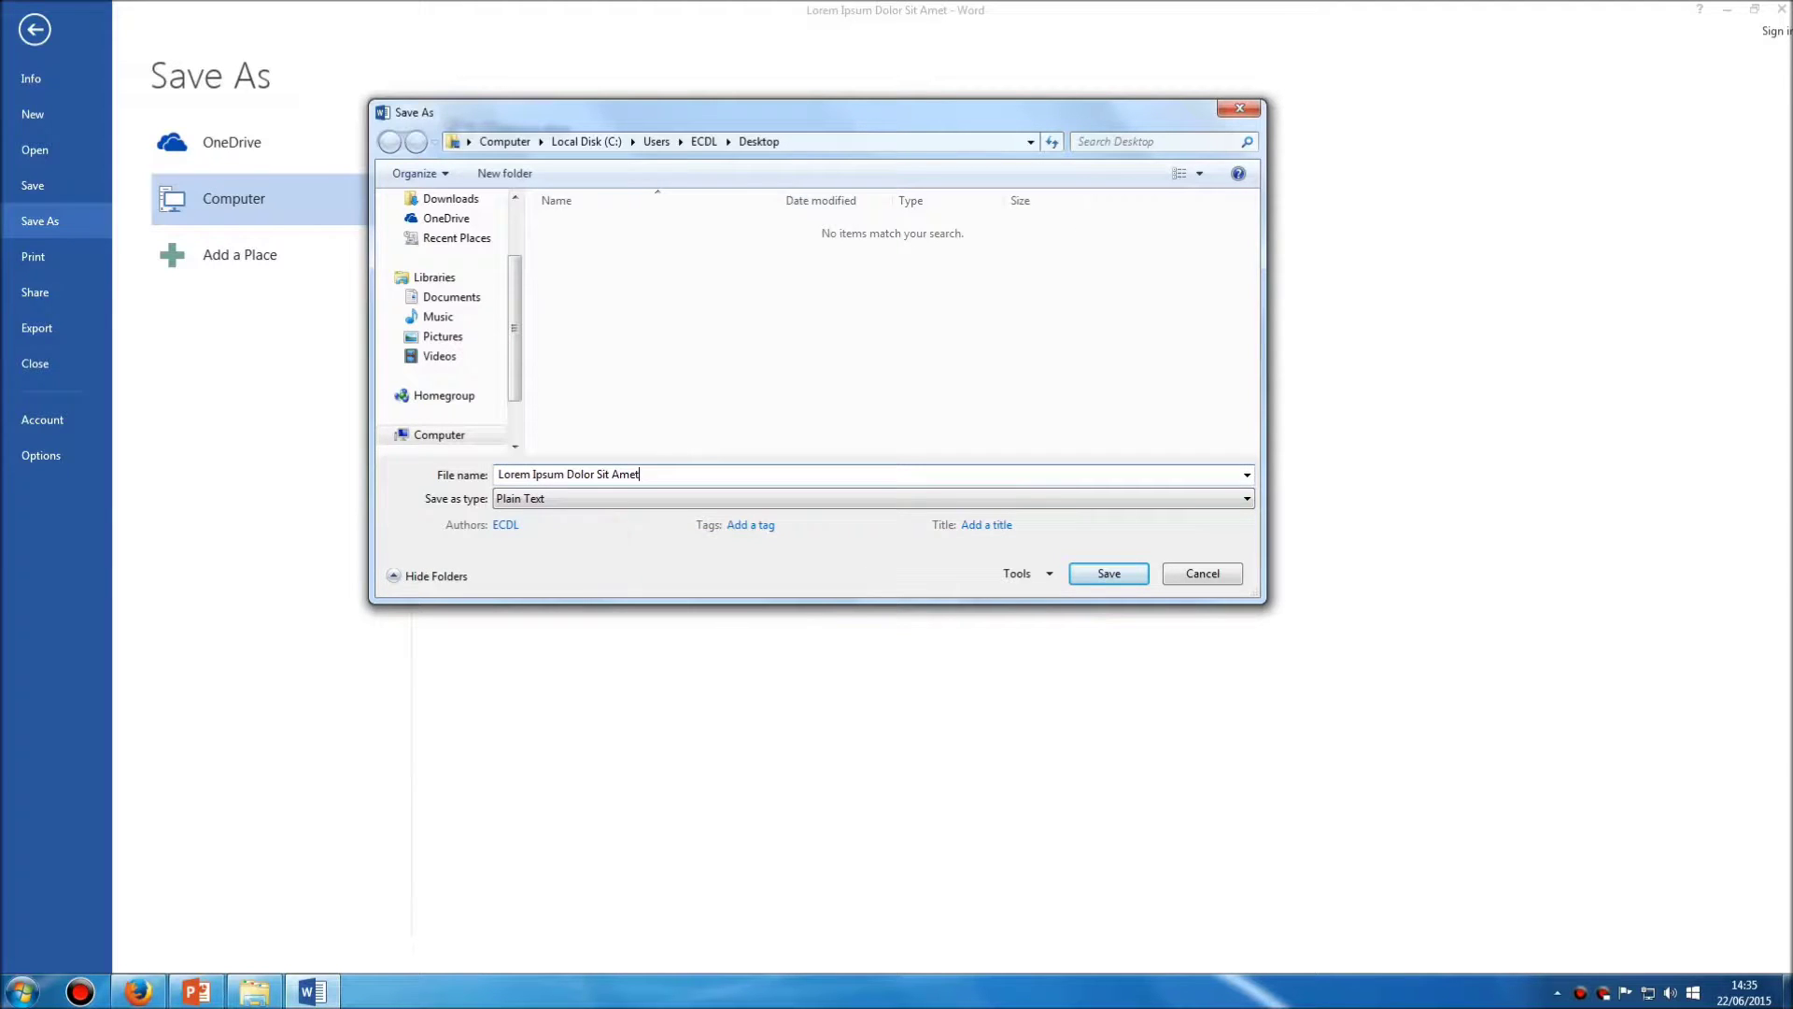
key("Tab")
left_click(1109, 575)
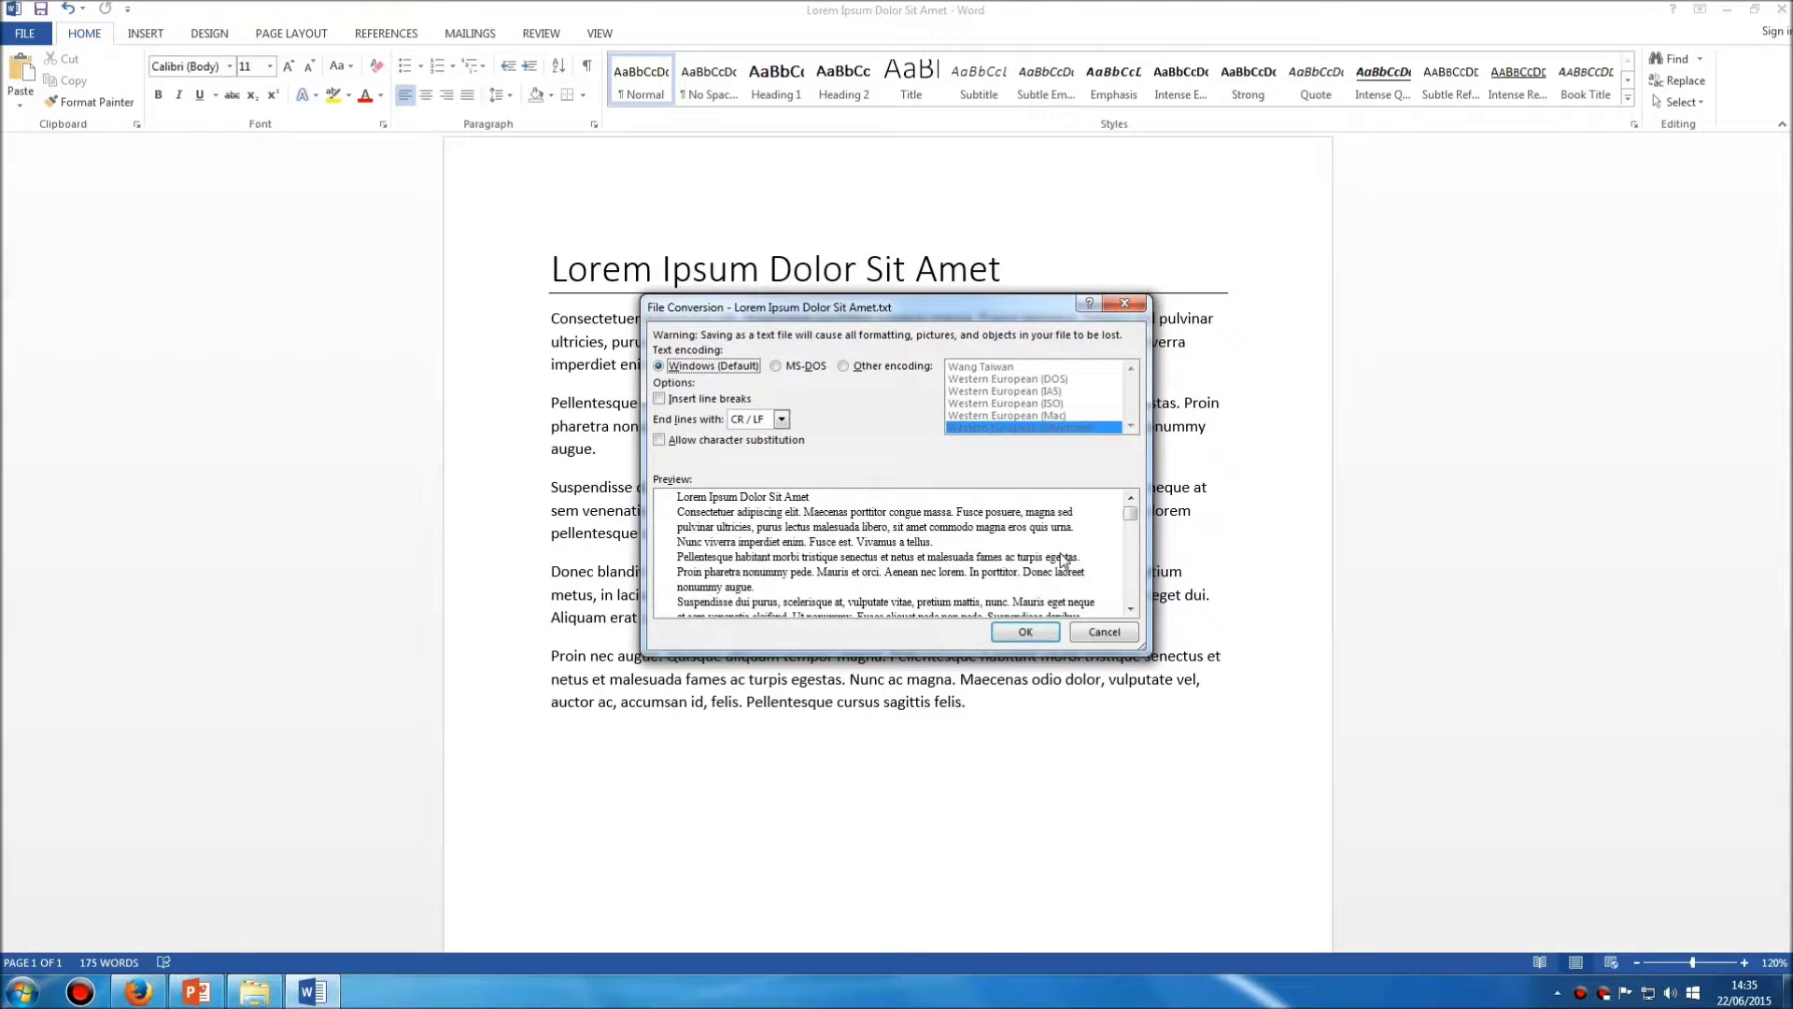
left_click(1035, 631)
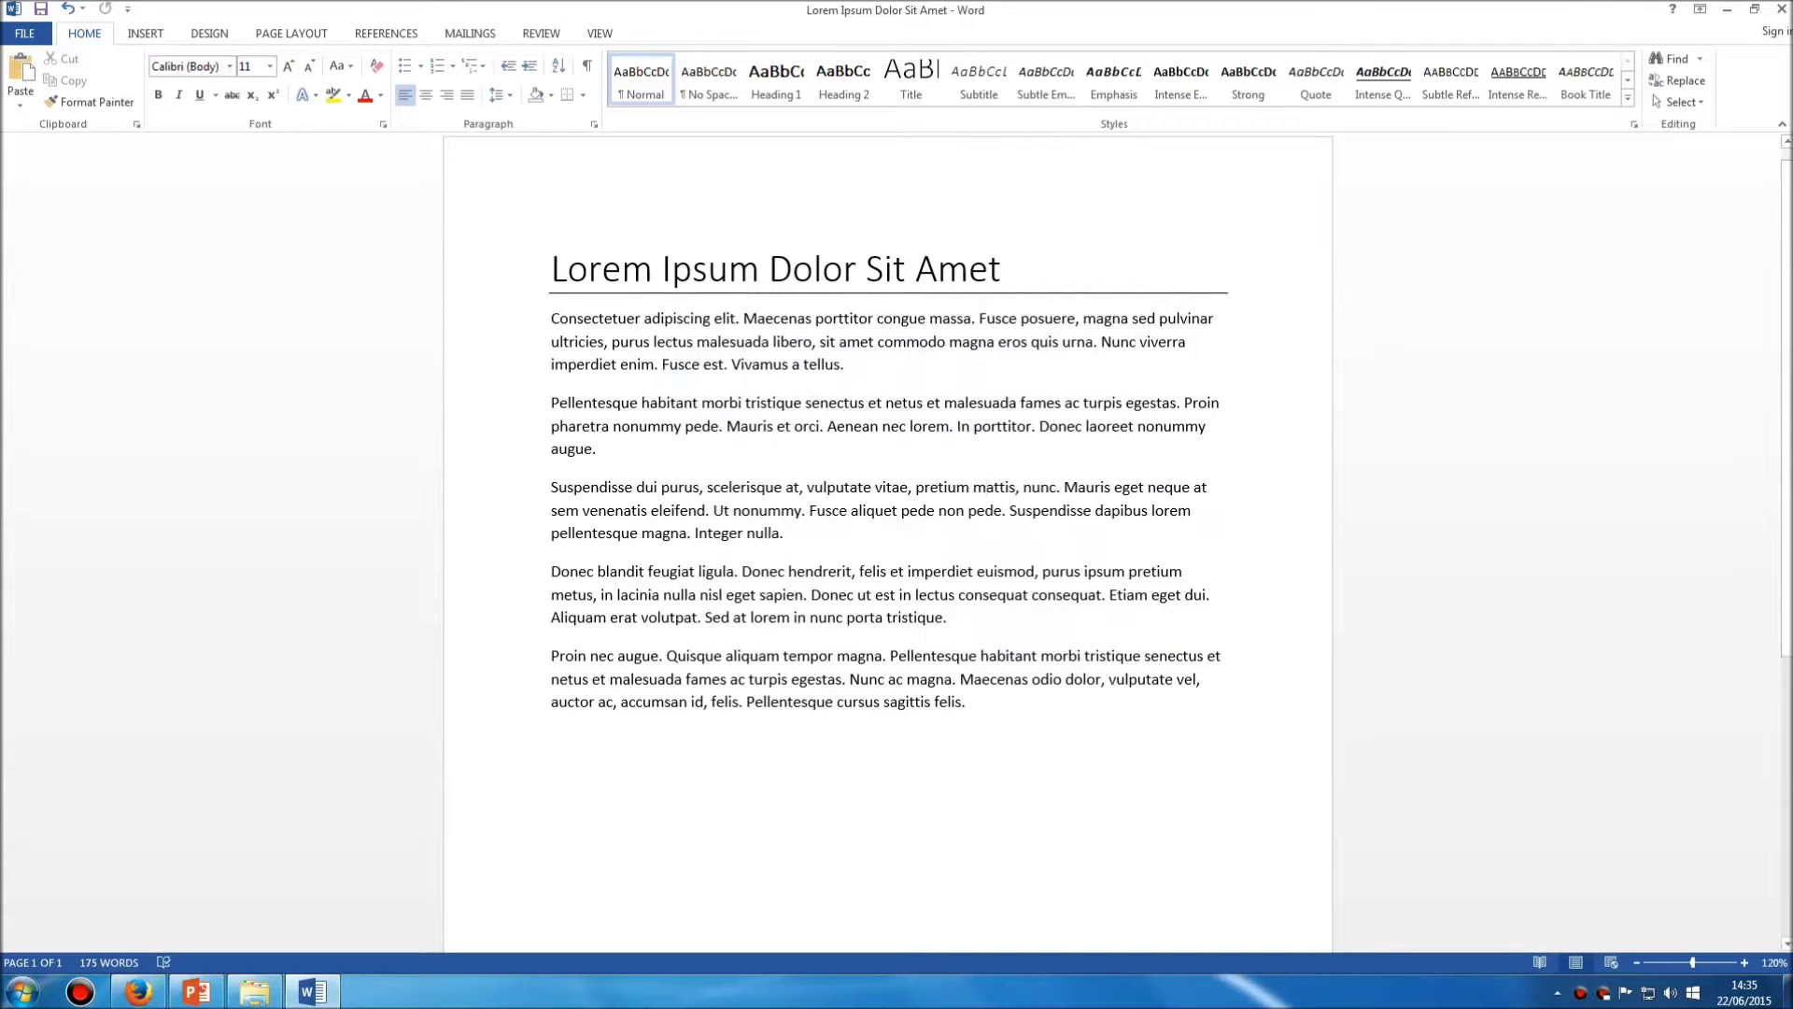
left_click(1473, 596)
Open the Lorem Ipsum Dolor Sit Amet text file from the desktop in Notepad, then close it.
left_click(1786, 990)
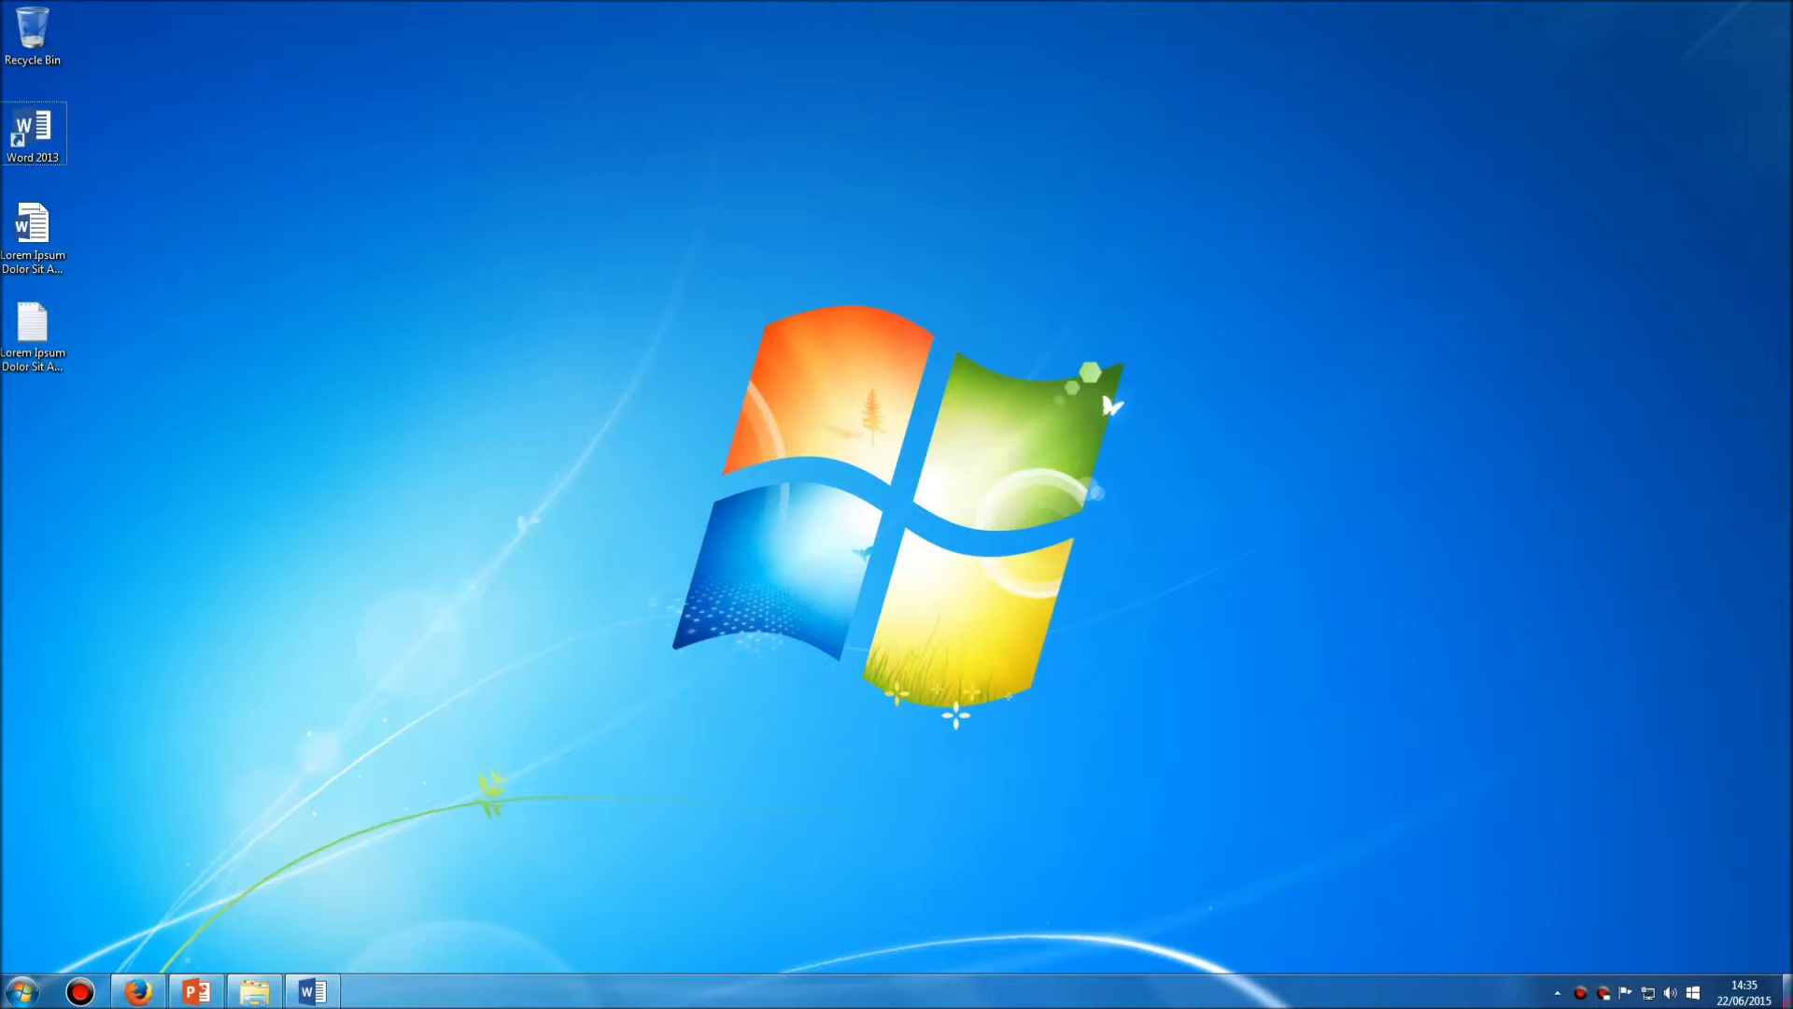
left_click(48, 224)
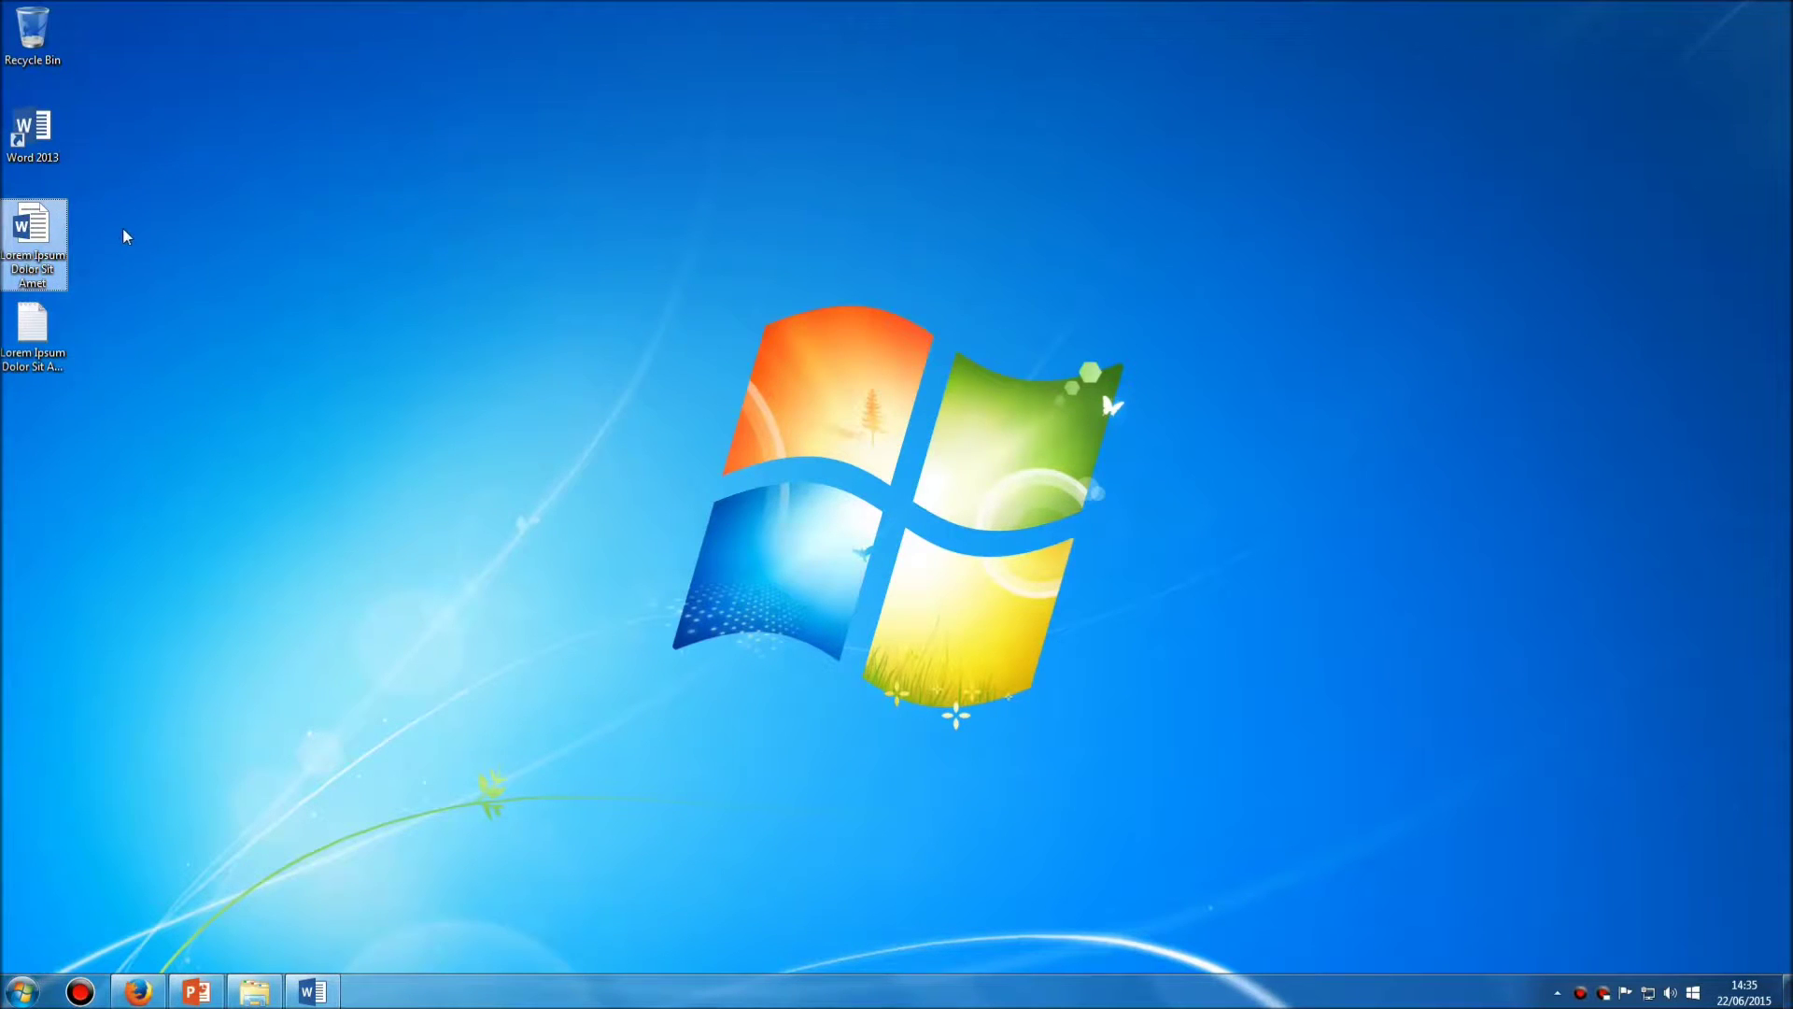
left_click(38, 331)
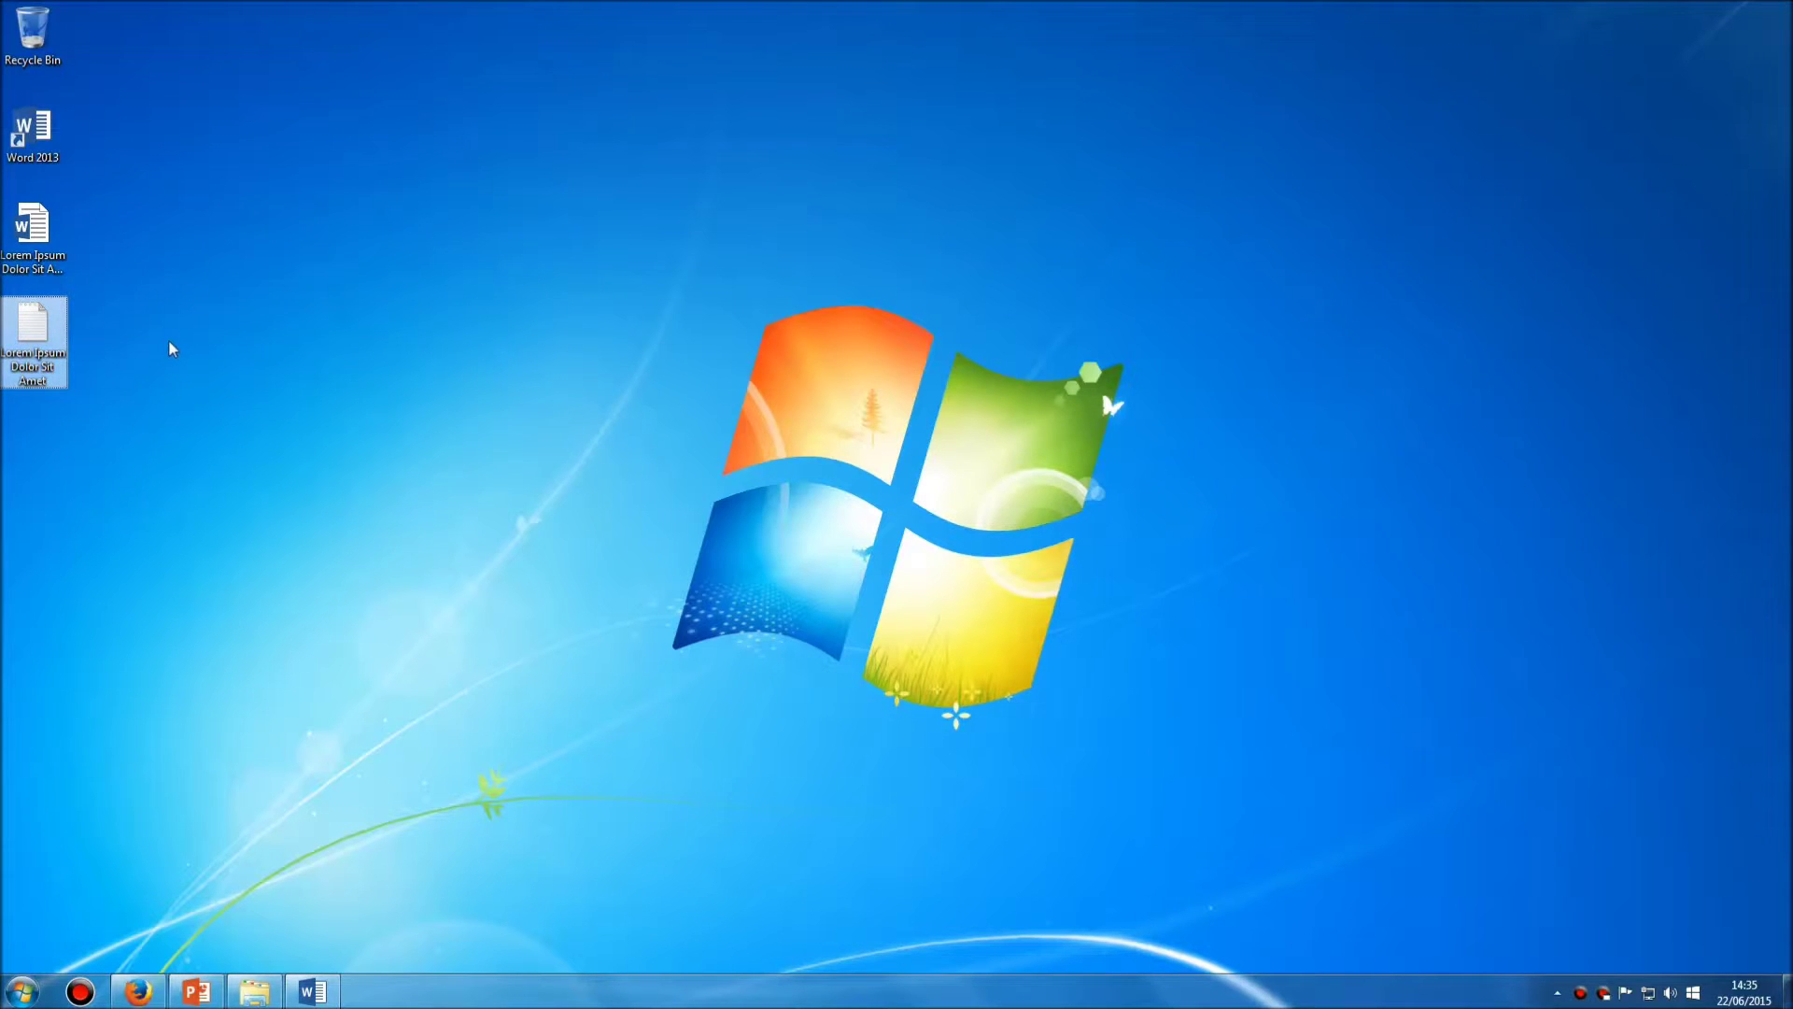
double_click(56, 329)
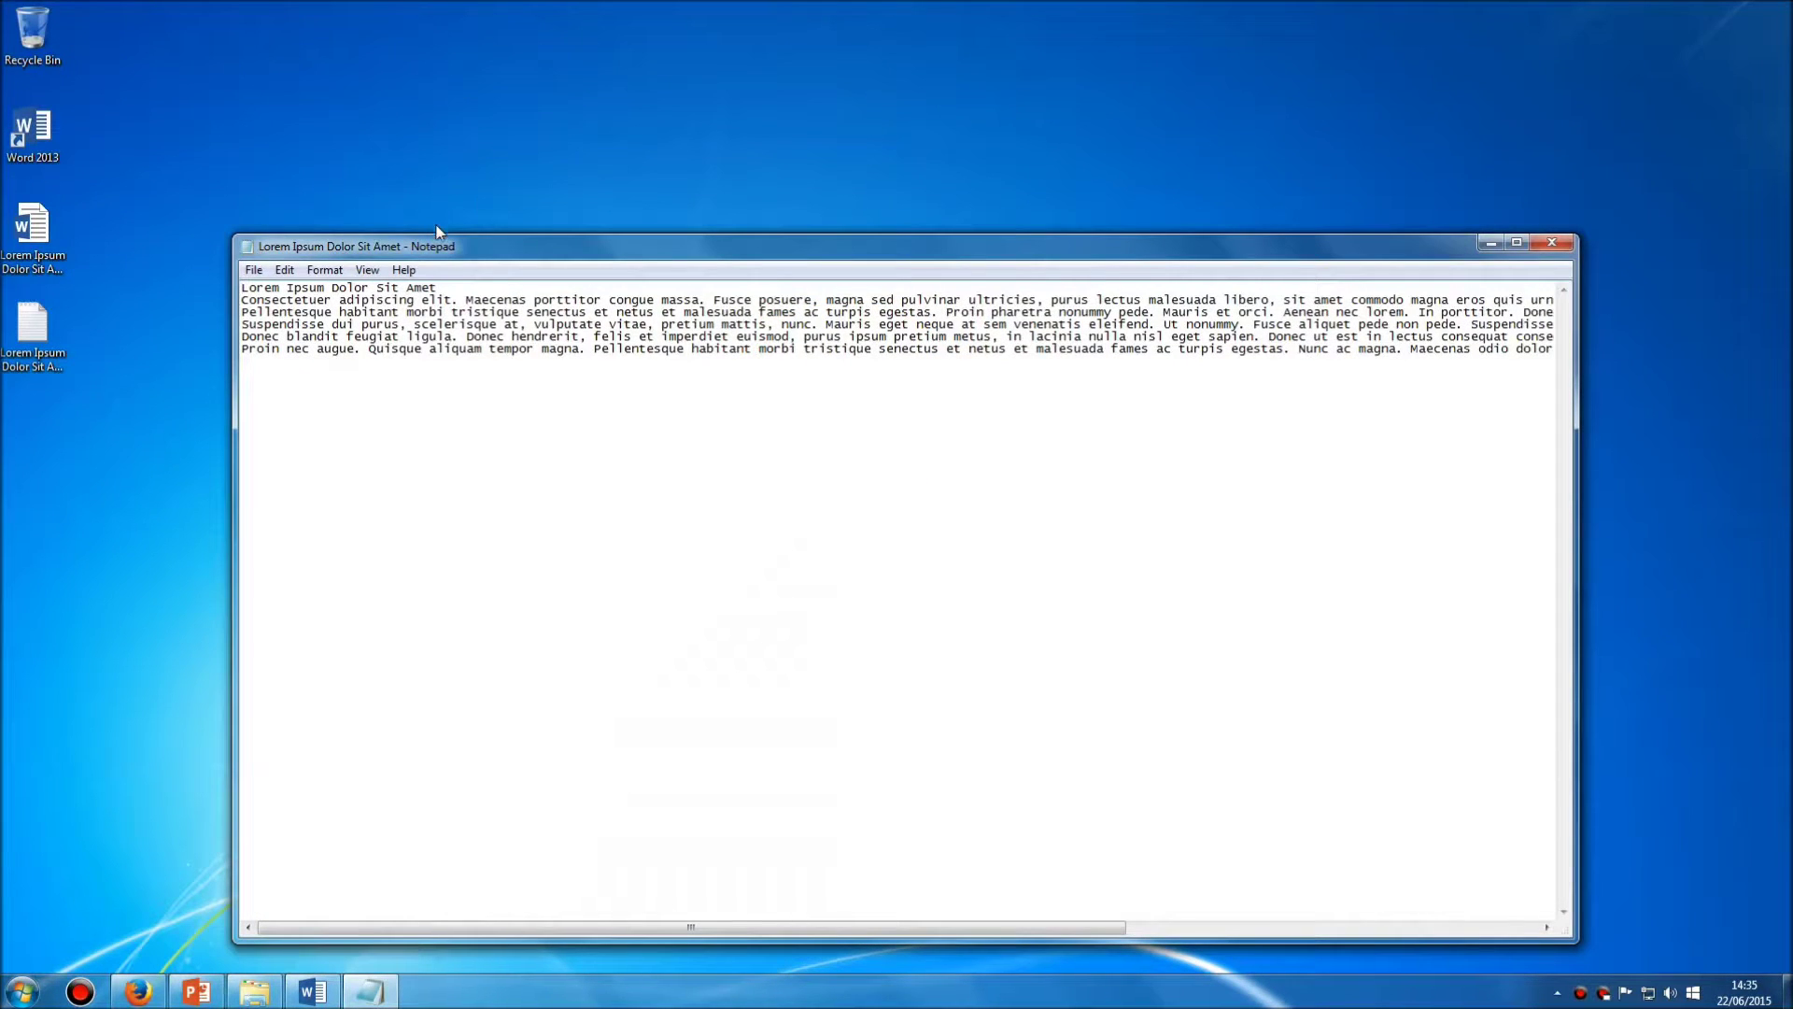
left_click(1552, 242)
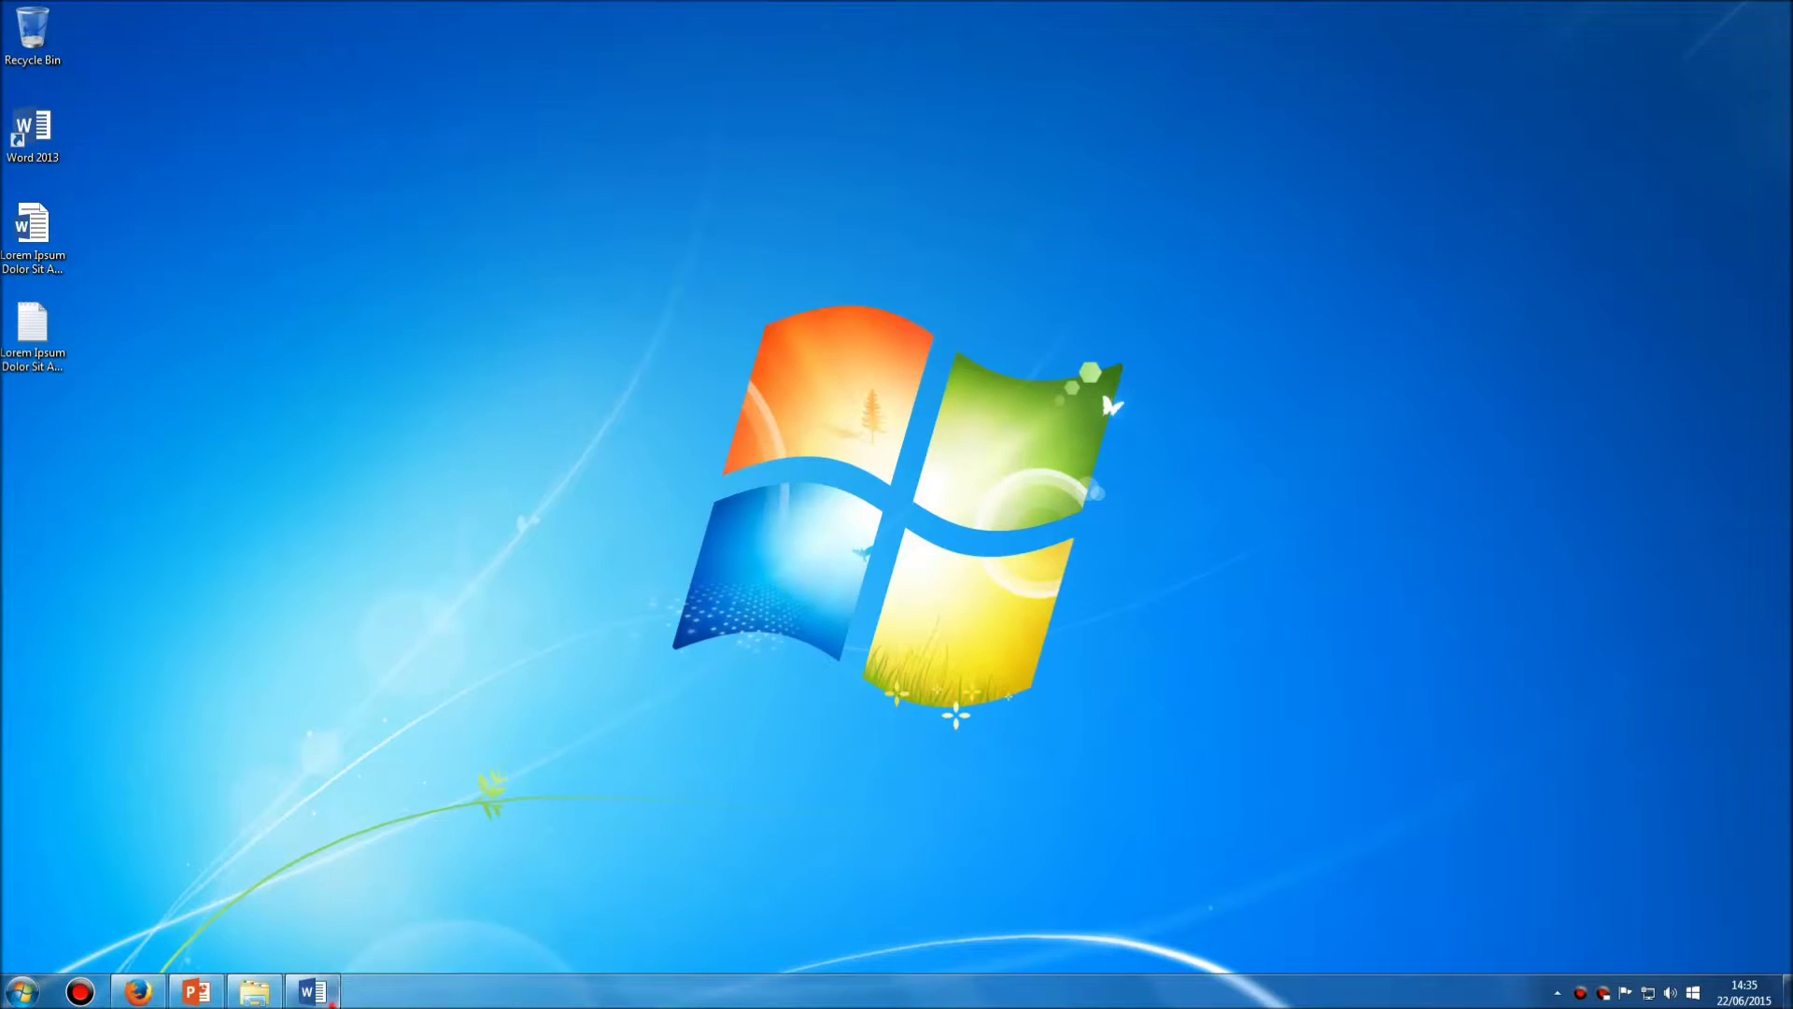
left_click(316, 991)
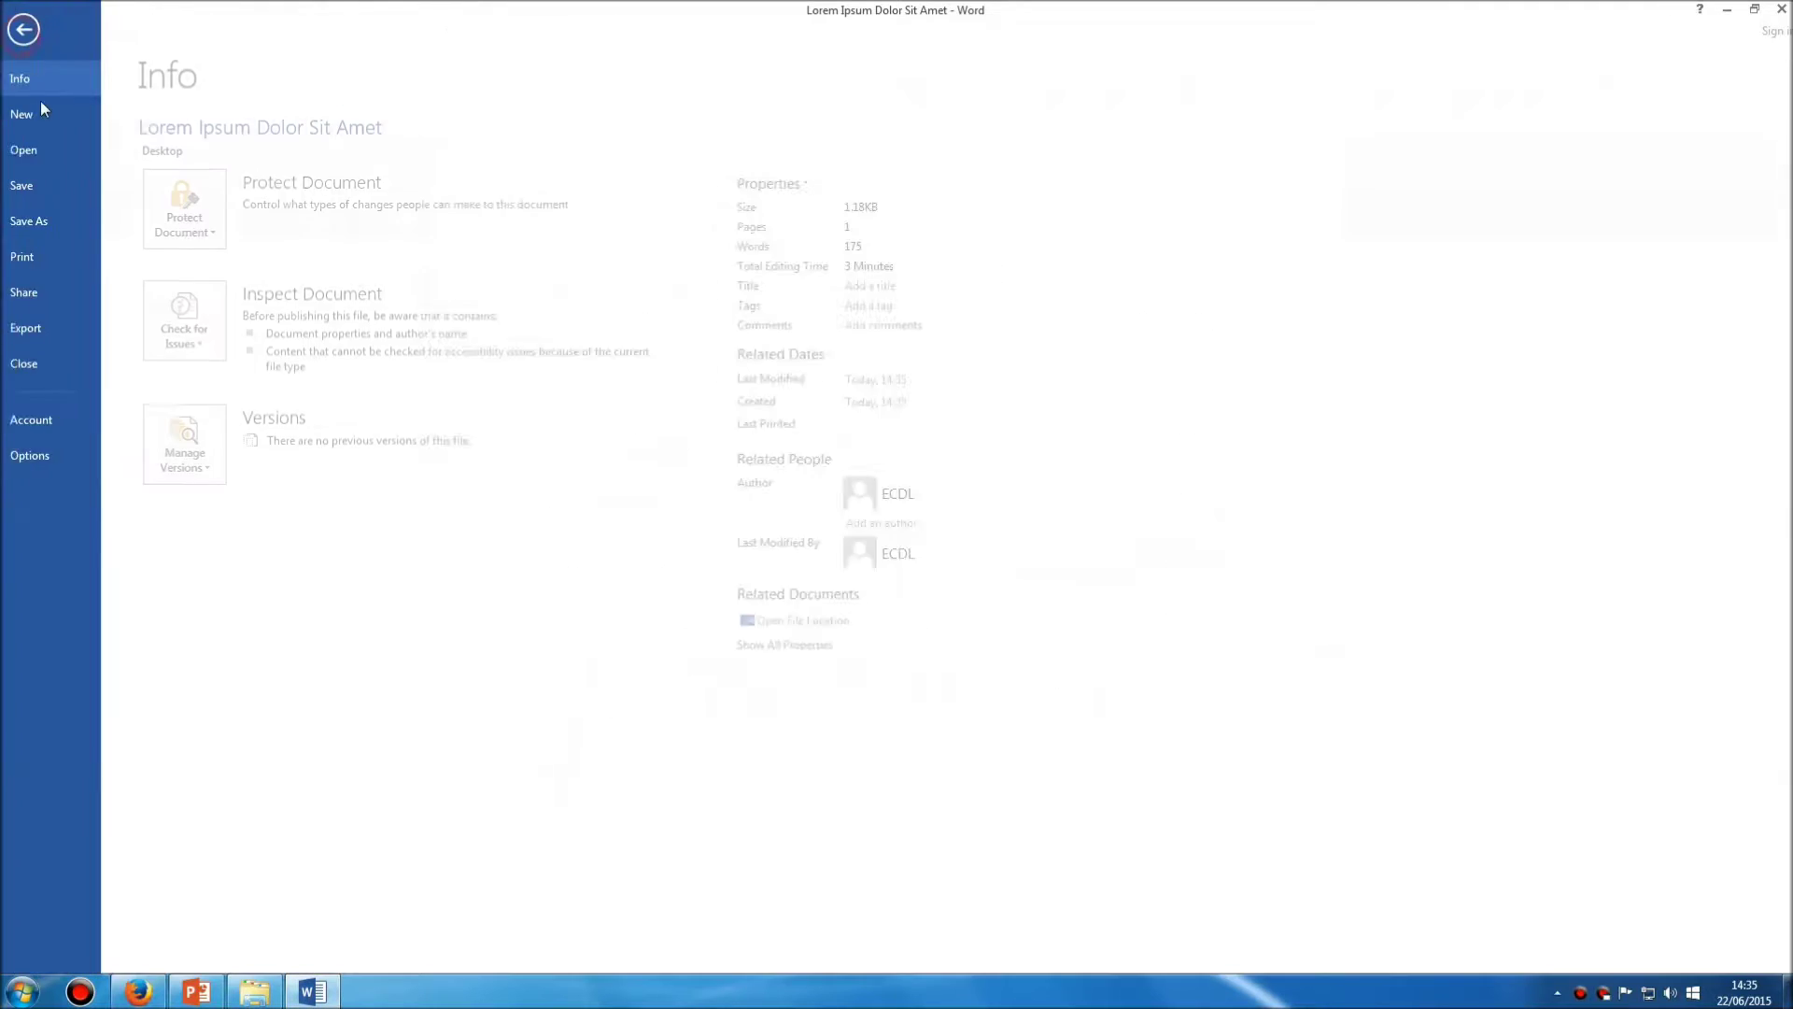
Open Save As on the Desktop again and add a period to the end of the file name.
left_click(64, 218)
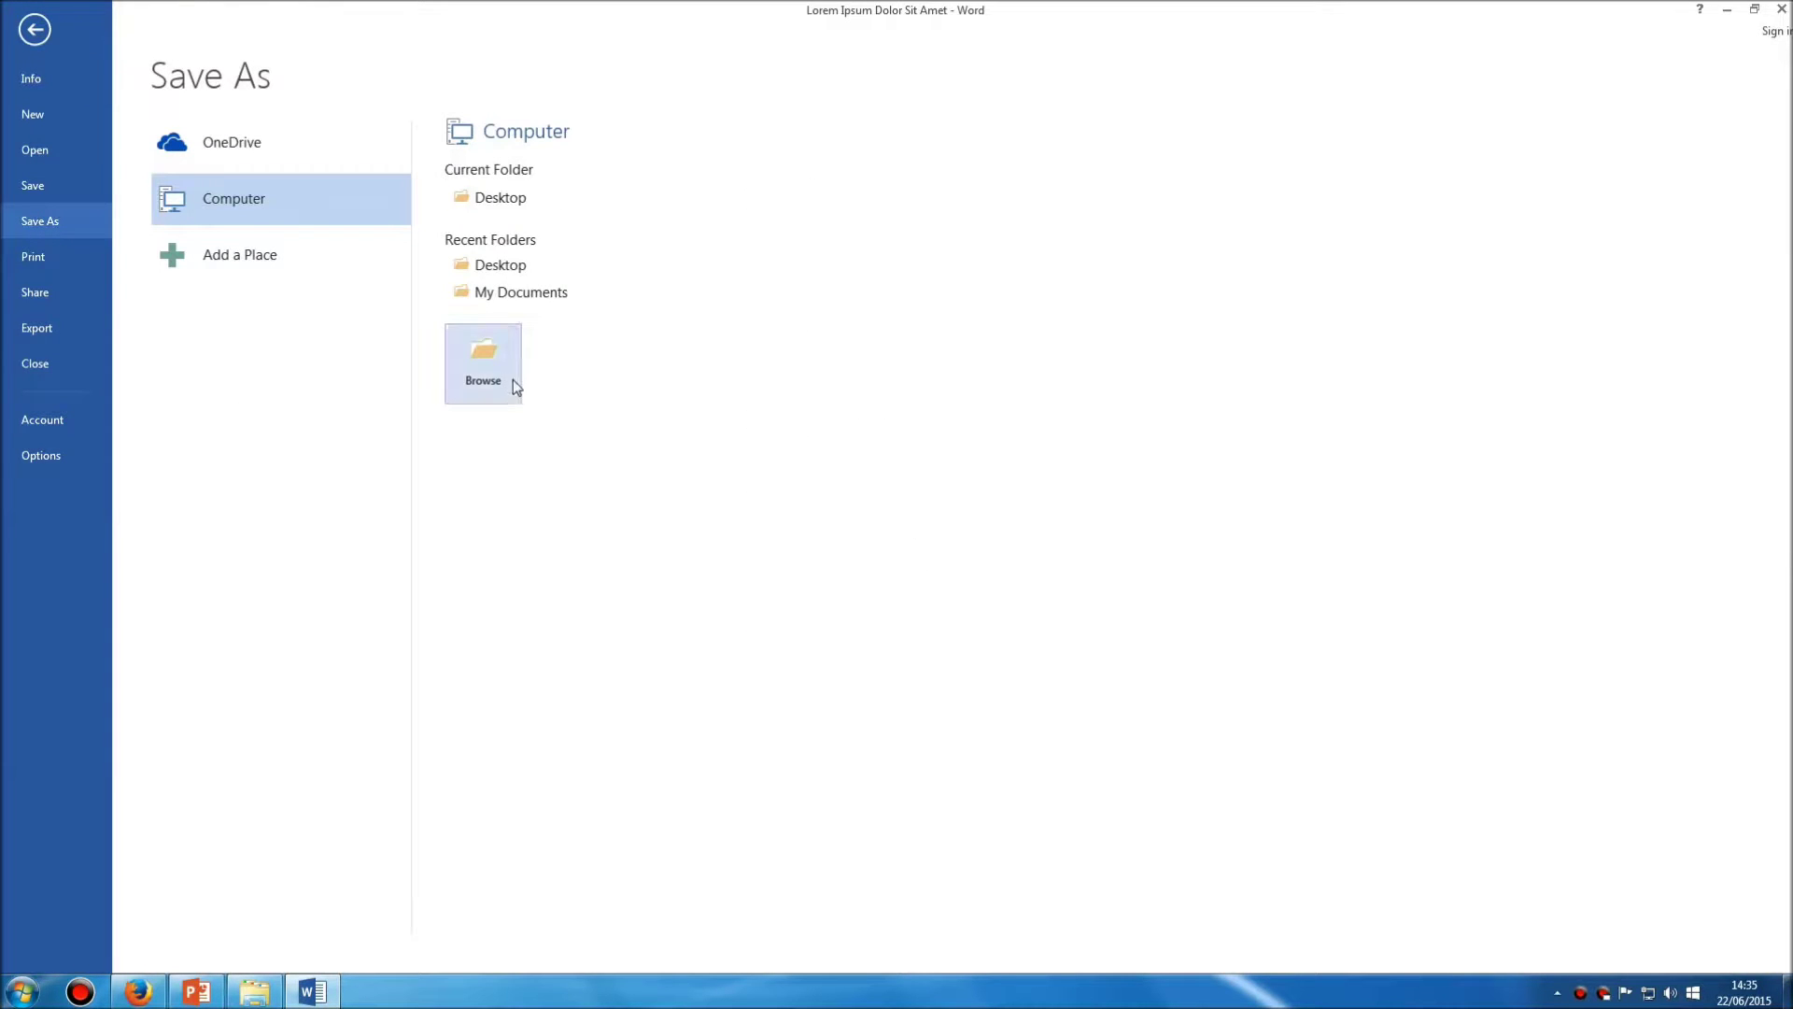
left_click(491, 202)
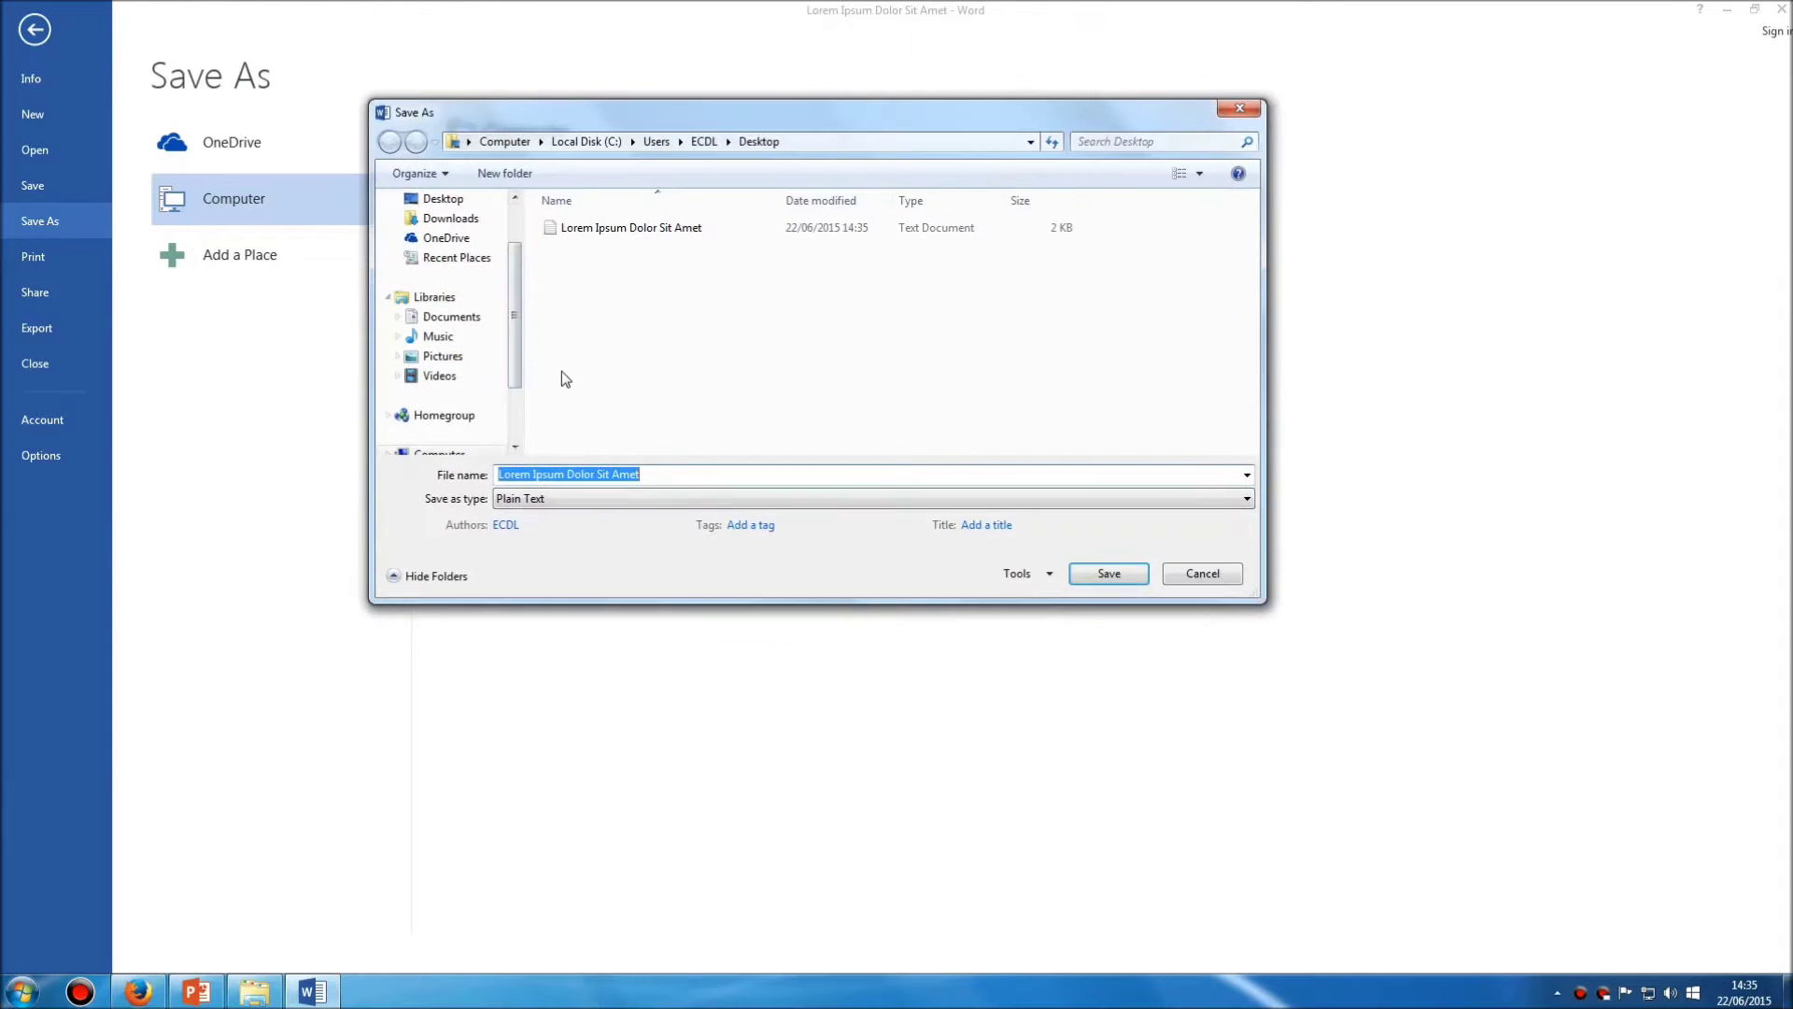
left_click(657, 474)
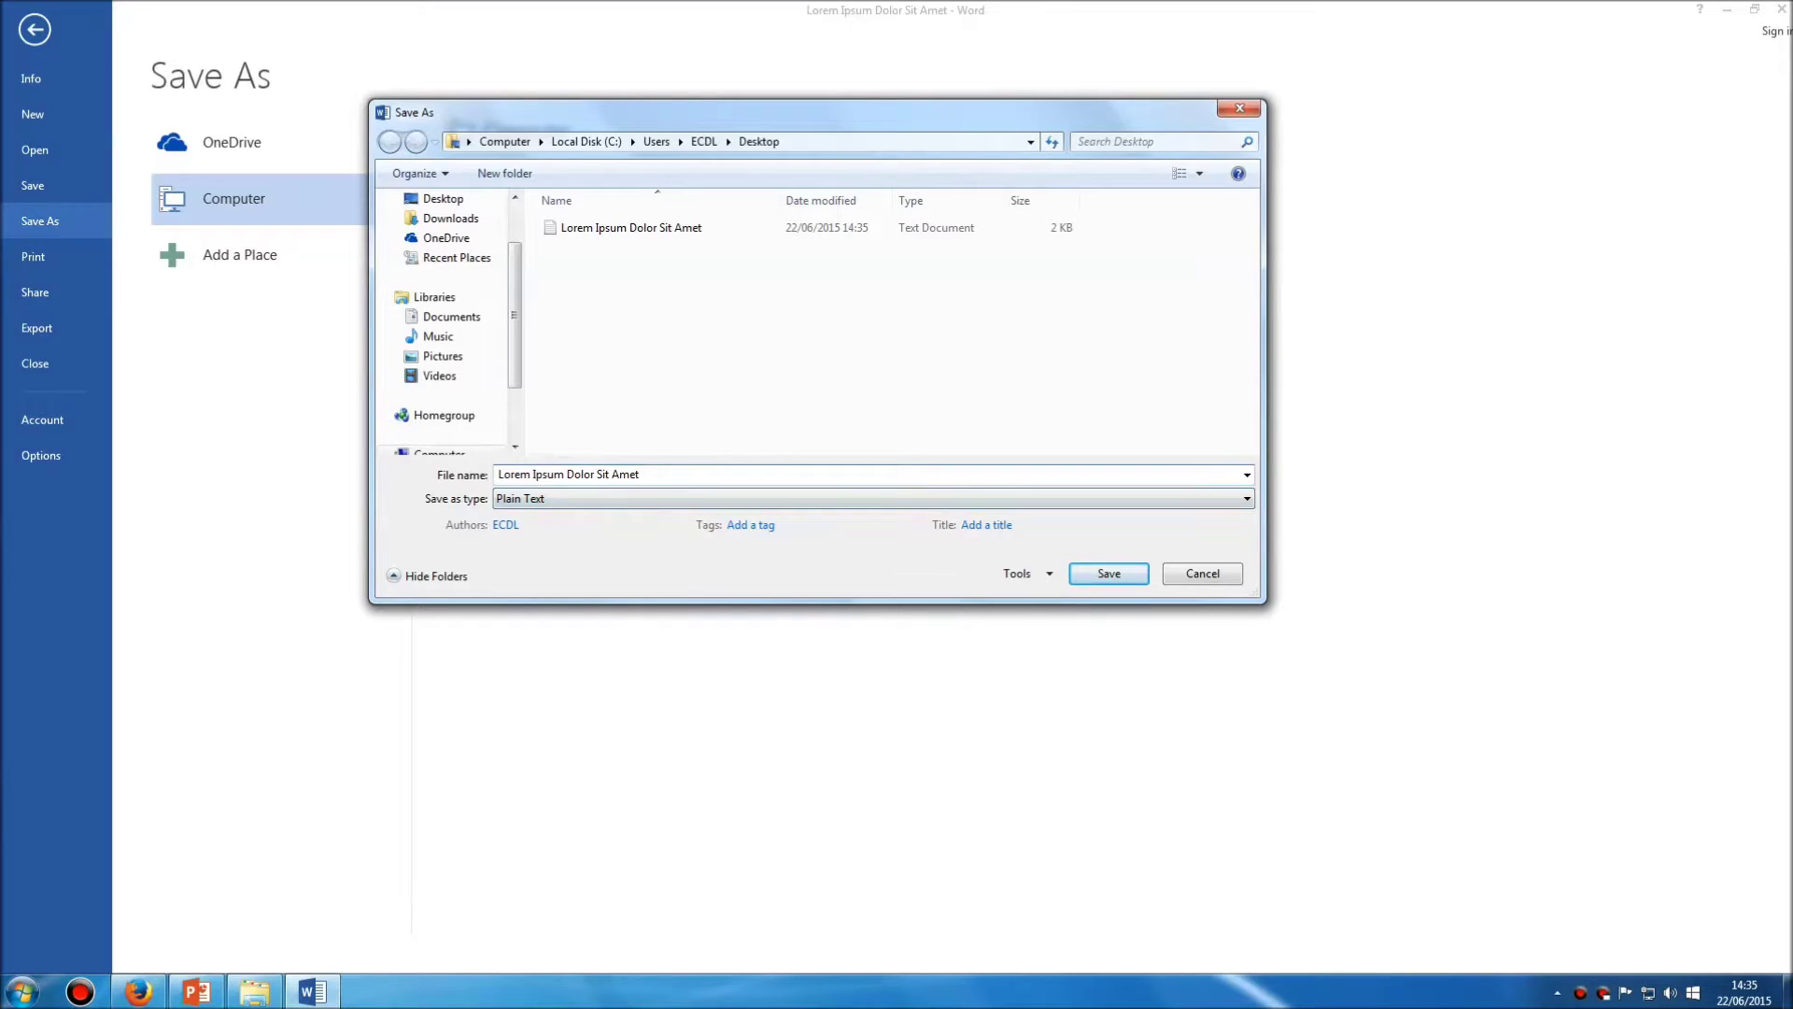
type(".")
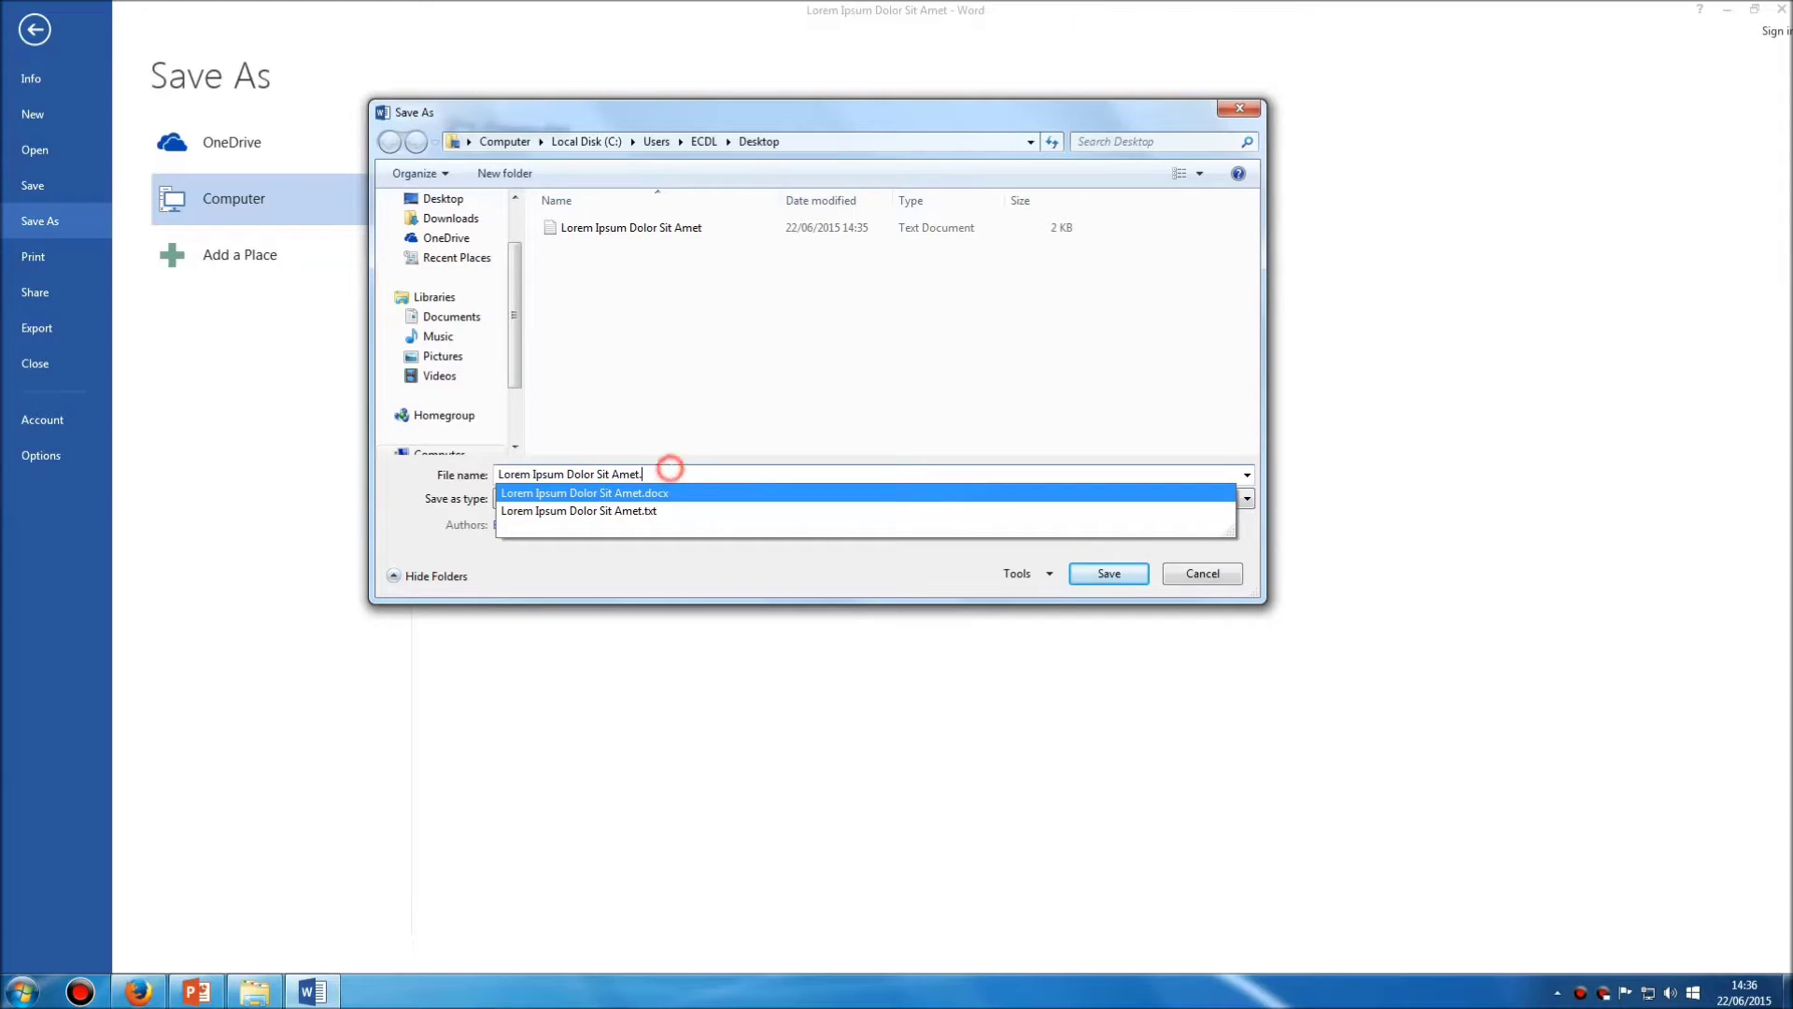
left_click(439, 483)
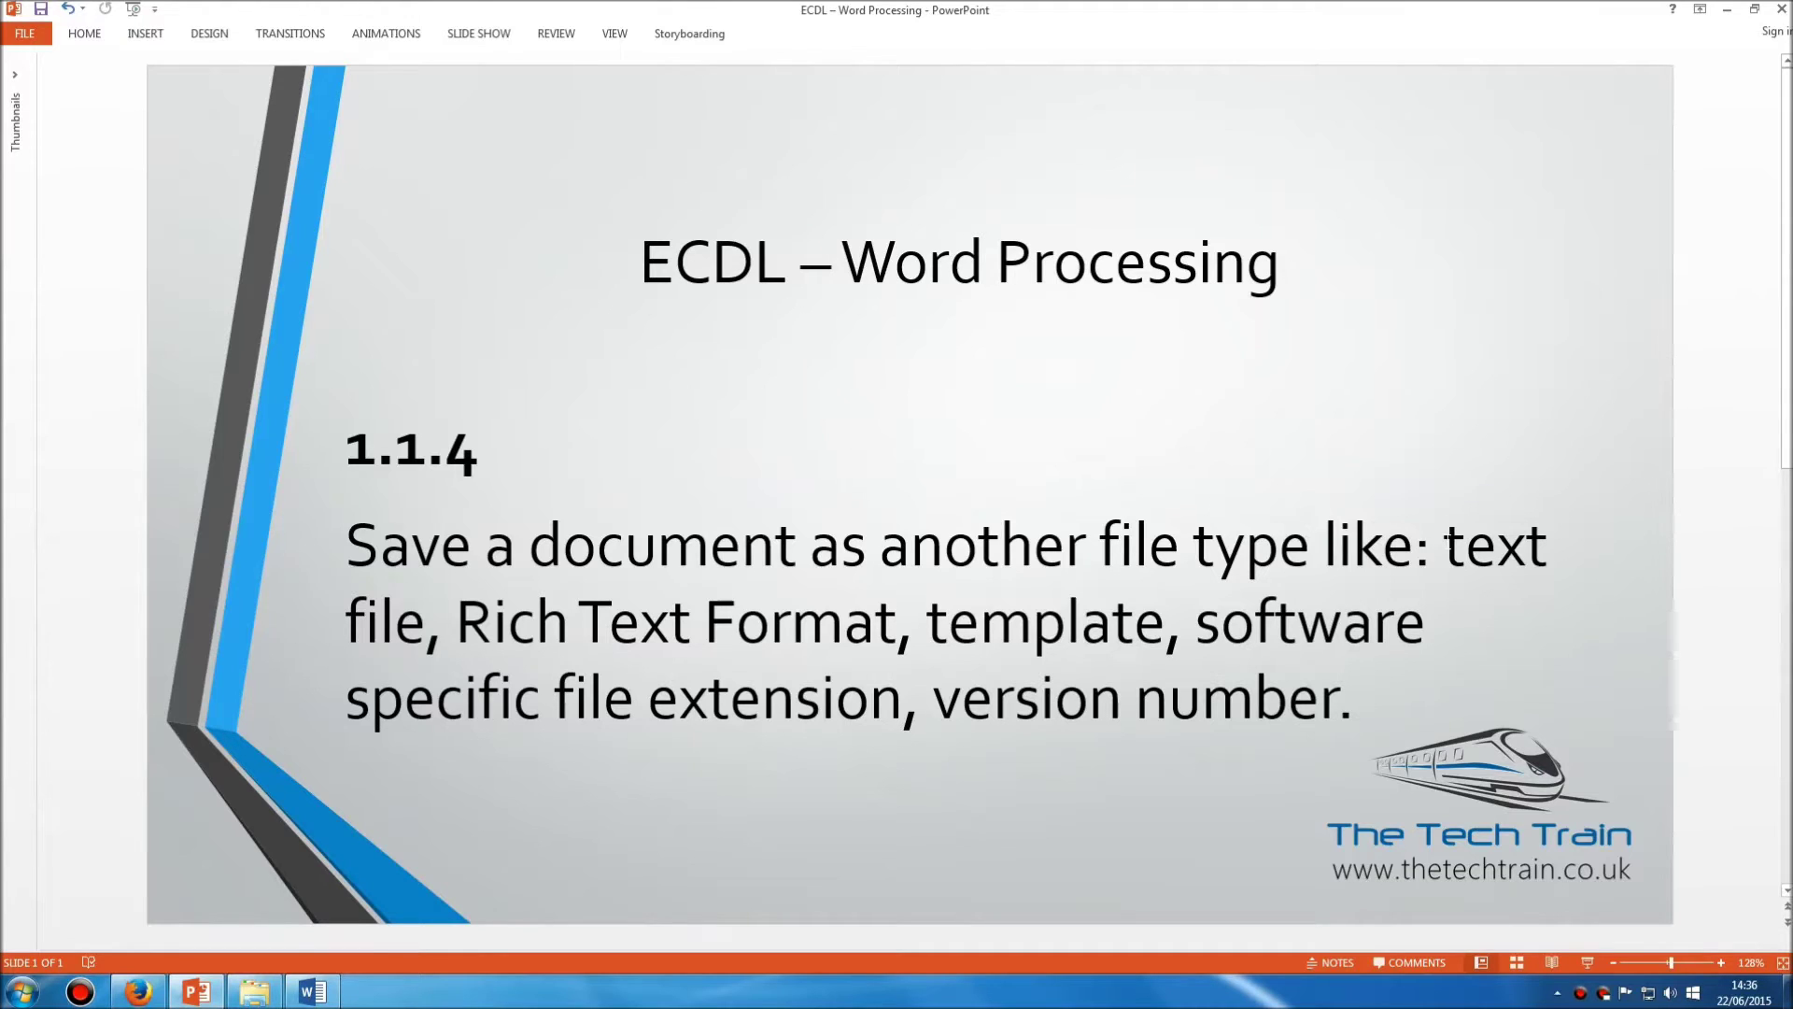
left_click(1446, 540)
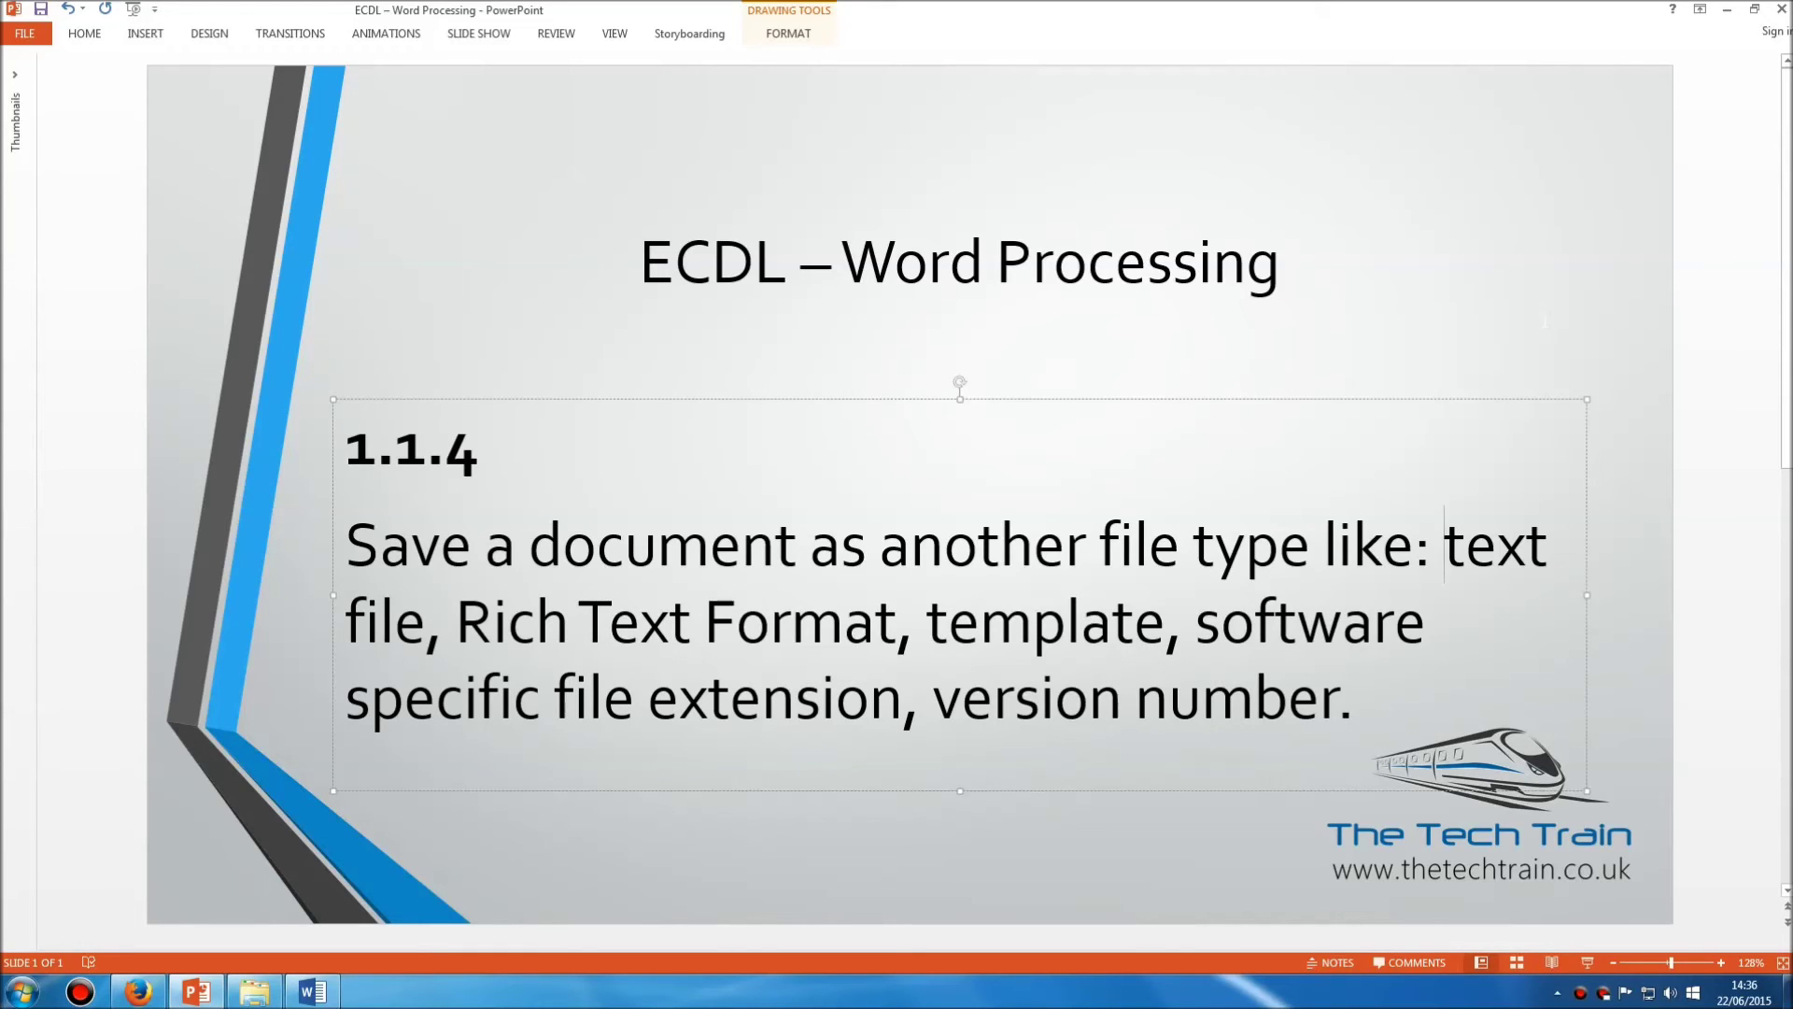
left_click(1473, 303)
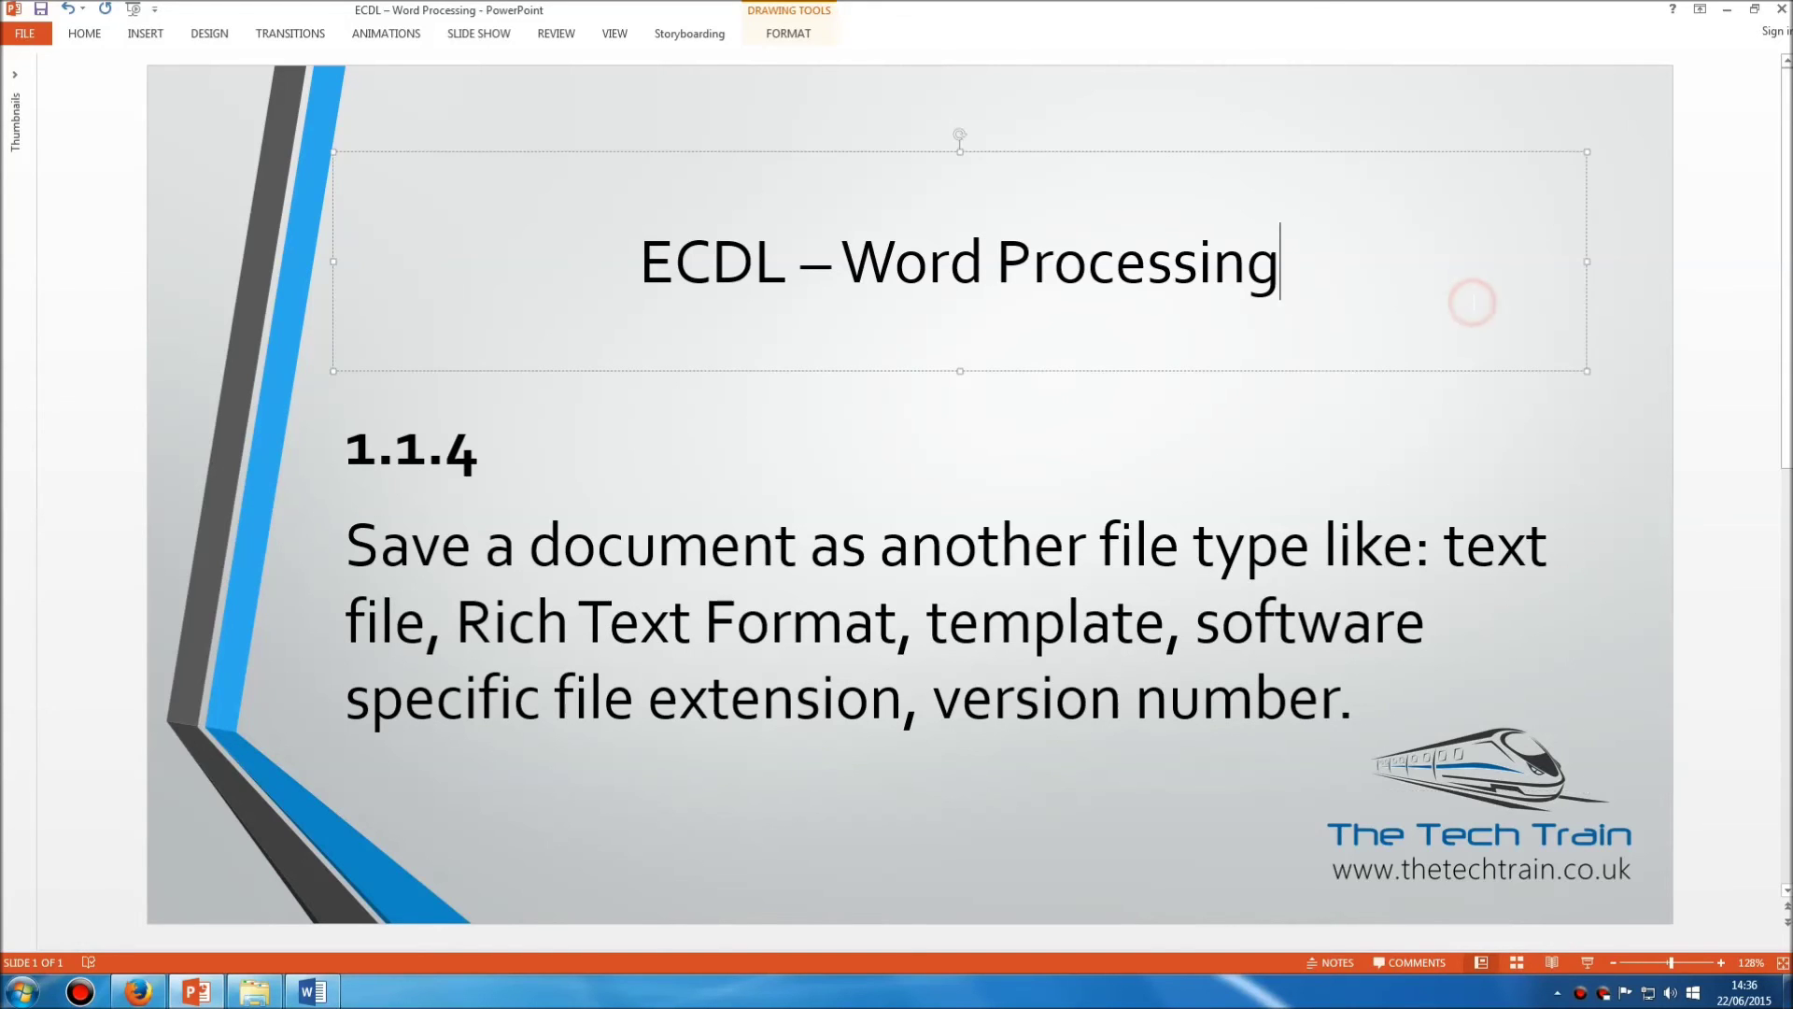